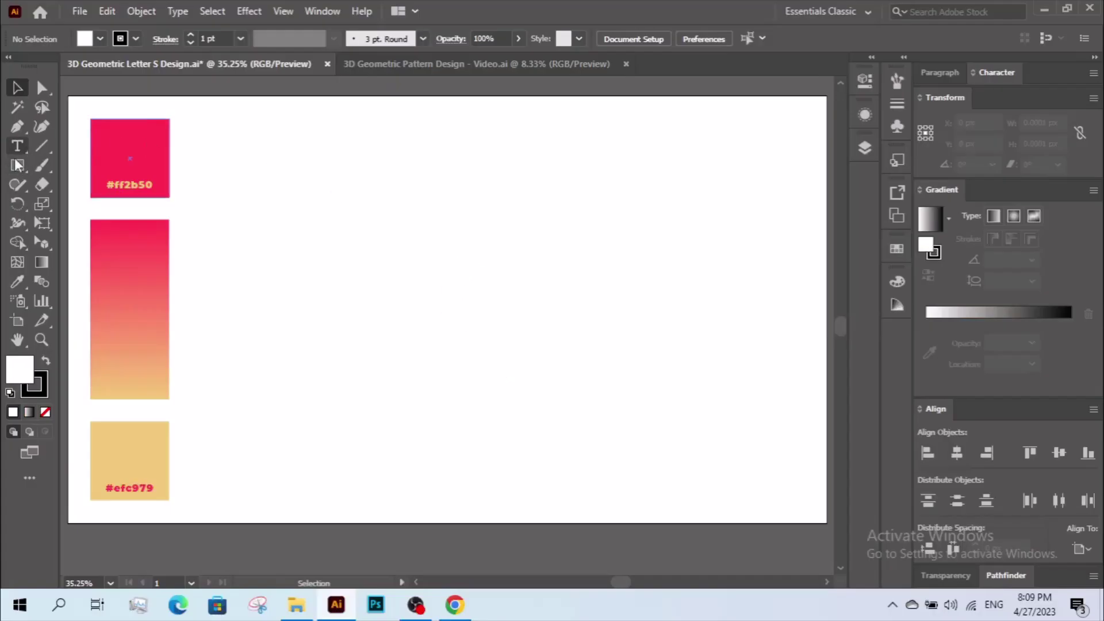
# - Draw a square in the middle of the artboard and rotate it into a diamond
pyautogui.click(18, 166)
pyautogui.moveTo(383, 189); pyautogui.dragTo(533, 338)
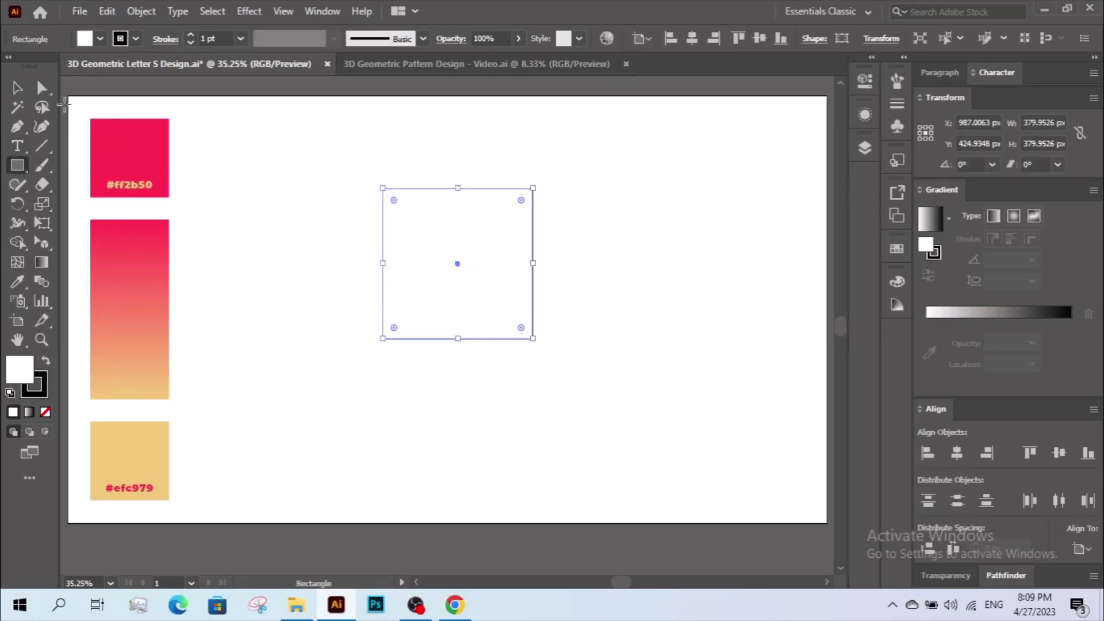
pyautogui.press('v')
pyautogui.moveTo(538, 255); pyautogui.dragTo(515, 311)
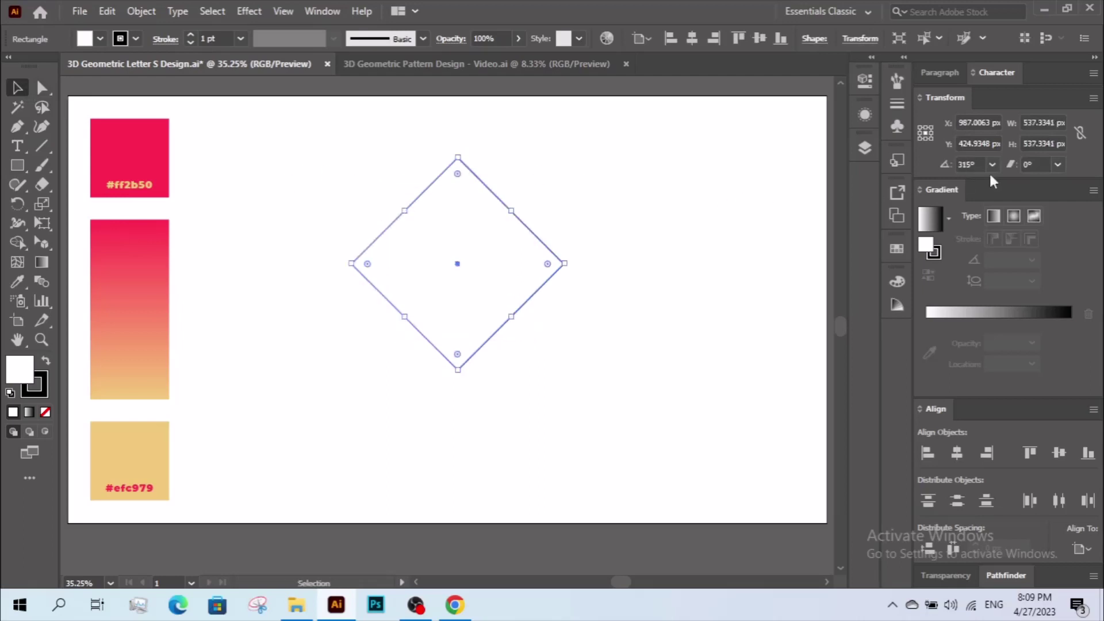
# - Squash the diamond's height to 420 px so it is wider than tall
pyautogui.click(1064, 143)
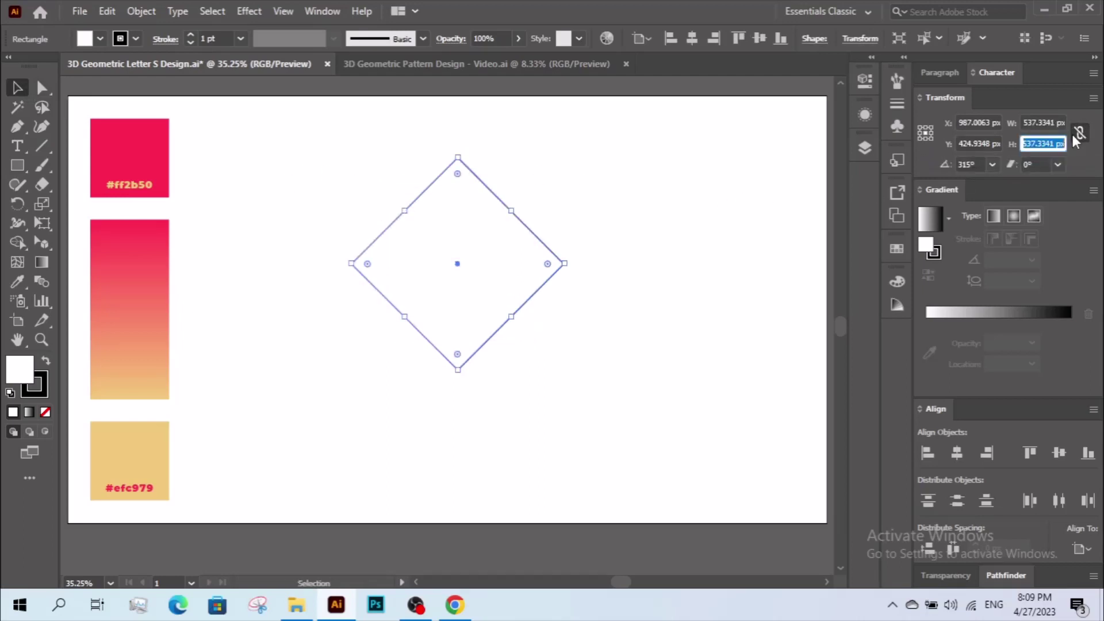
pyautogui.write('480')
pyautogui.press('Return')
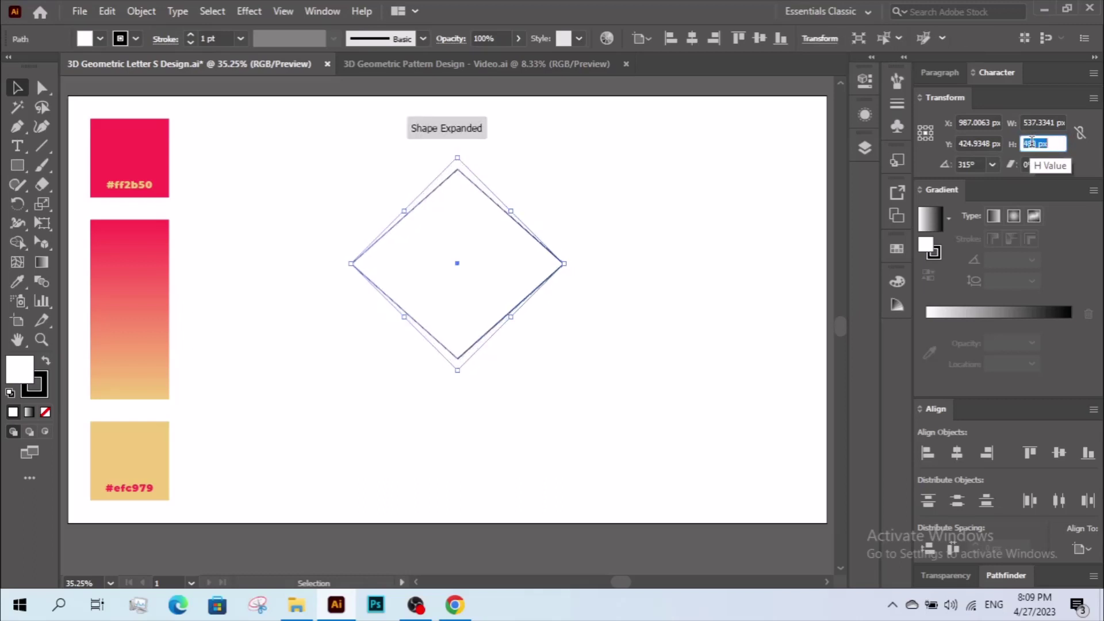
pyautogui.hotkey('shift', 'Down')
pyautogui.hotkey('shift', 'Down')
pyautogui.hotkey('shift', 'Down')
pyautogui.hotkey('shift', 'Down')
pyautogui.hotkey('shift', 'Down')
pyautogui.hotkey('shift', 'Down')
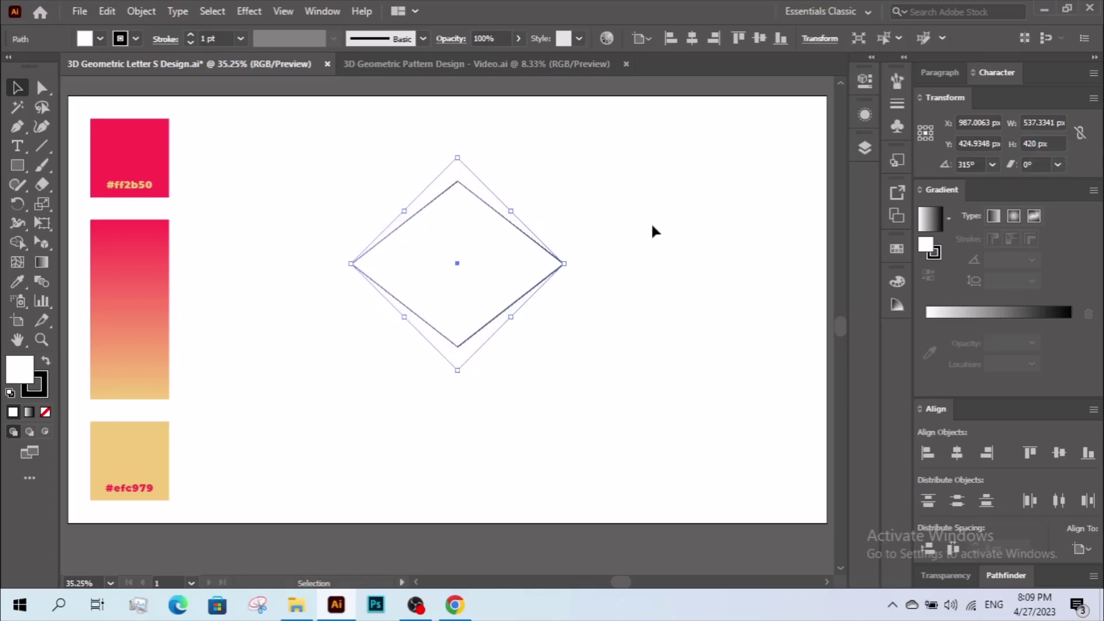
pyautogui.click(651, 222)
# - Round the diamond's left and right corner points
pyautogui.press('a')
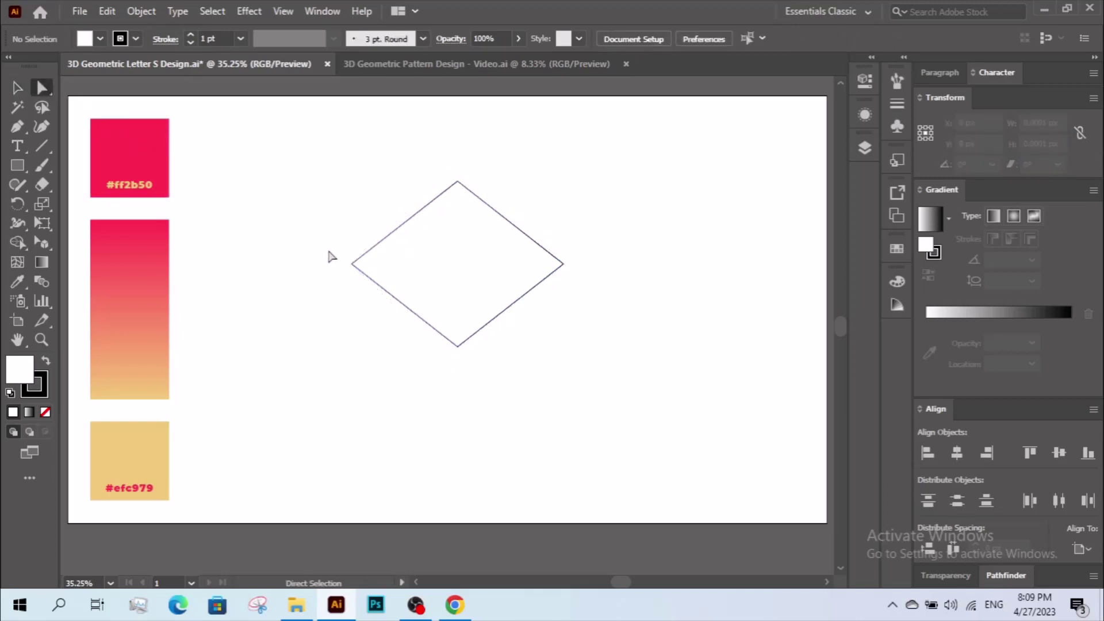
pyautogui.moveTo(327, 250)
pyautogui.mouseDown()
pyautogui.moveTo(586, 289)
pyautogui.moveTo(532, 275)
pyautogui.mouseUp()
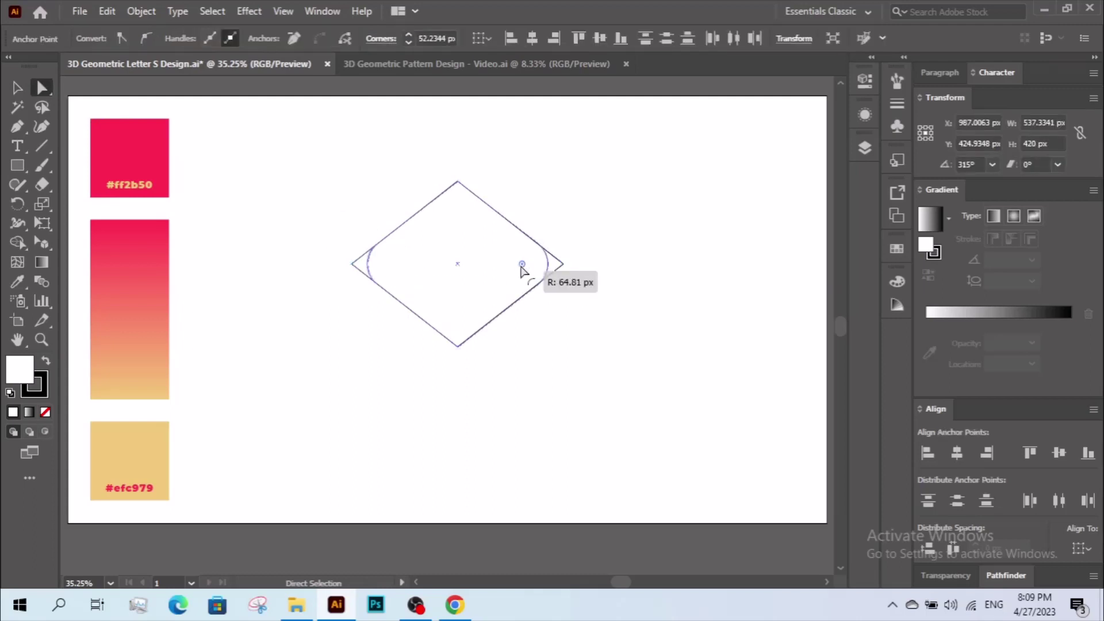
pyautogui.press('v')
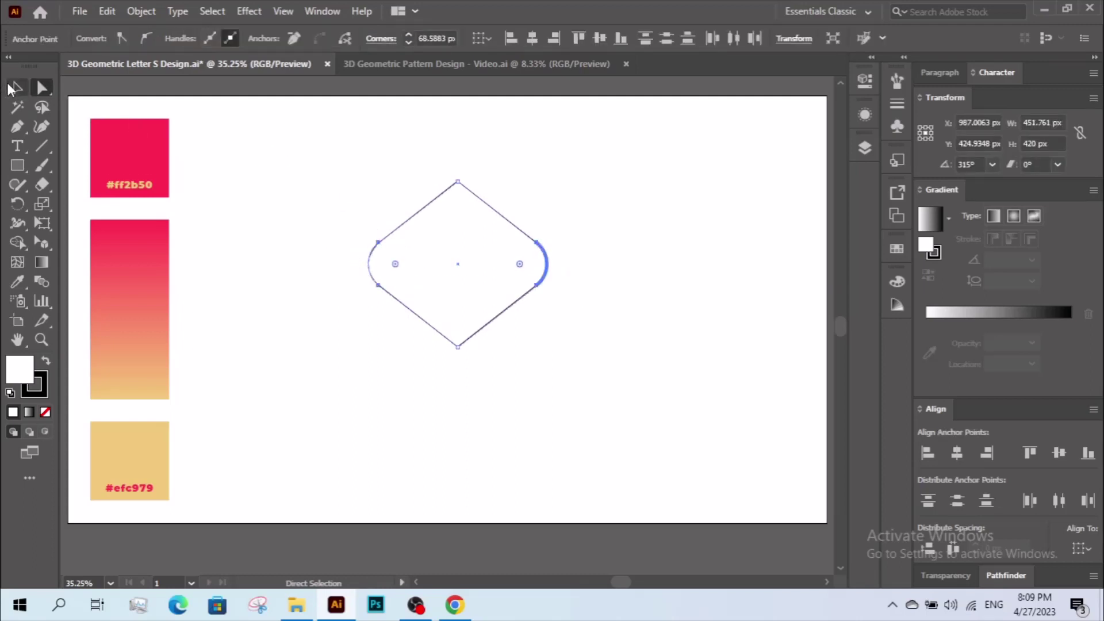
pyautogui.click(395, 233)
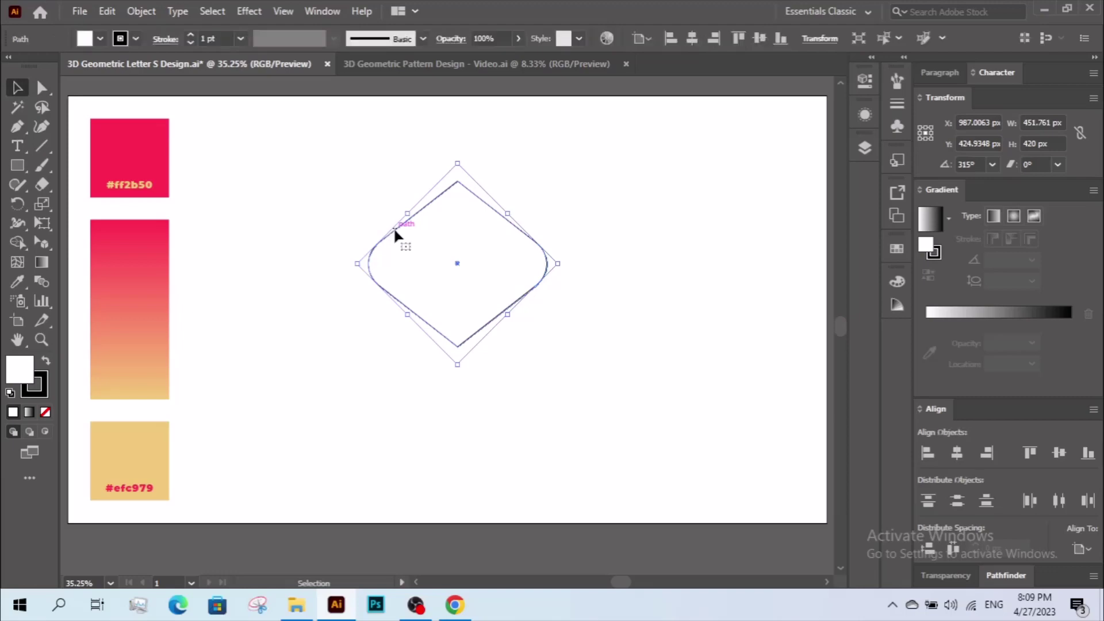
# - Paste a copy of the rounded diamond in front, shifted slightly below, then select both
pyautogui.click(107, 11)
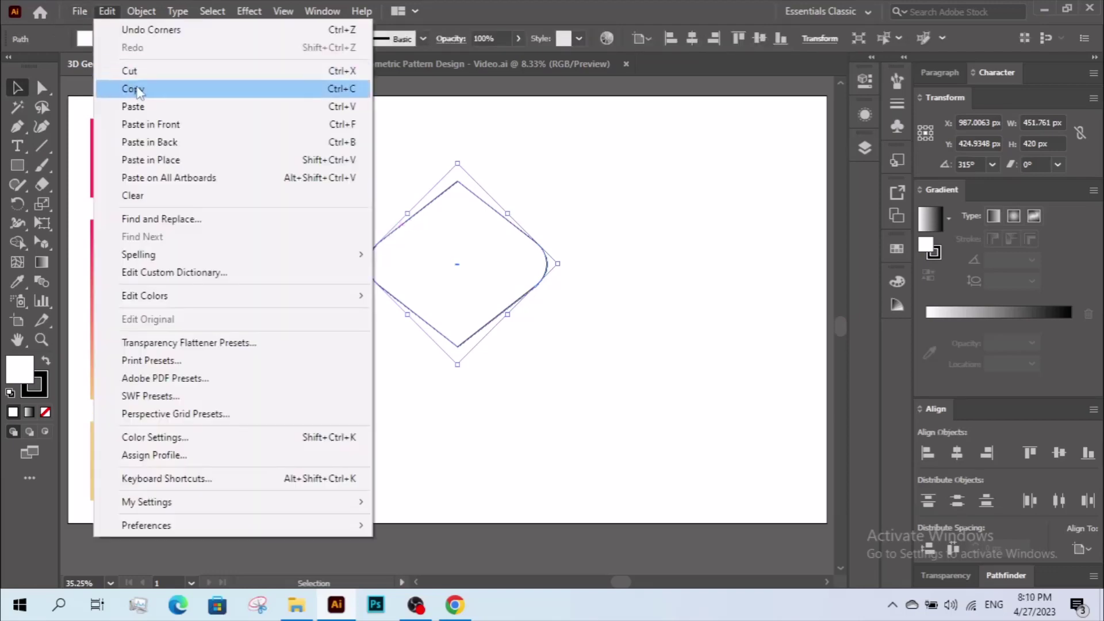
pyautogui.click(140, 90)
pyautogui.click(104, 16)
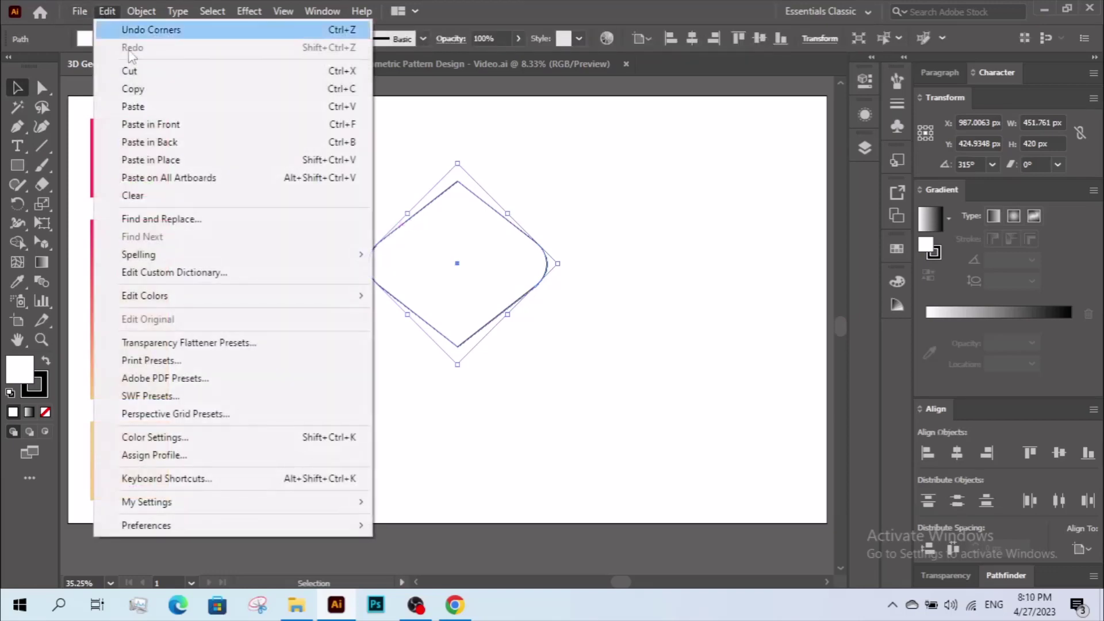
pyautogui.click(167, 153)
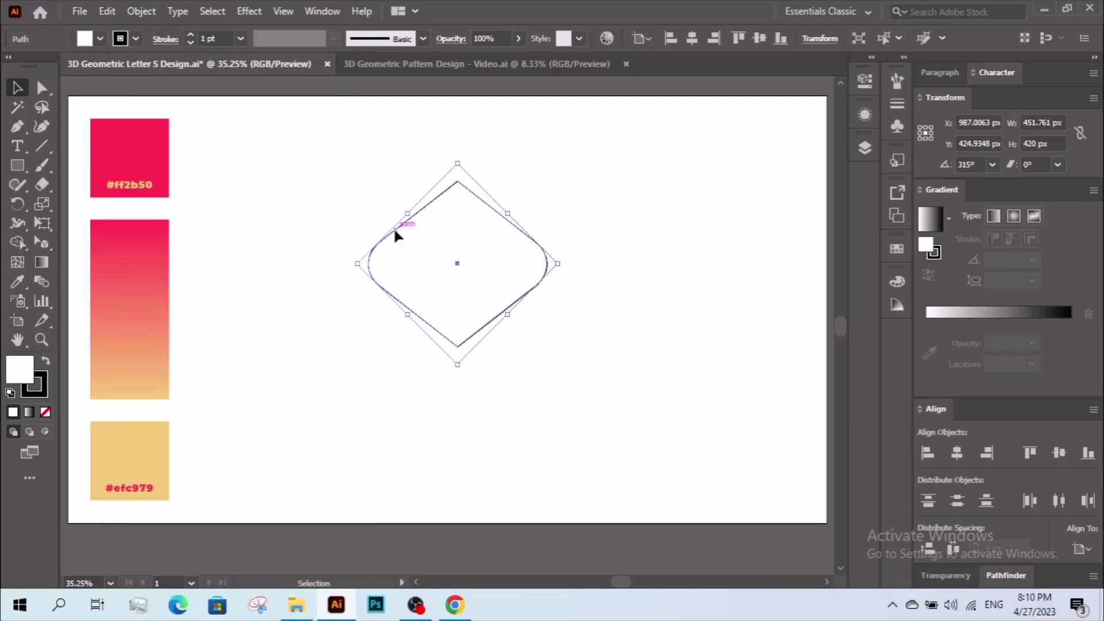
pyautogui.moveTo(395, 228); pyautogui.dragTo(392, 281)
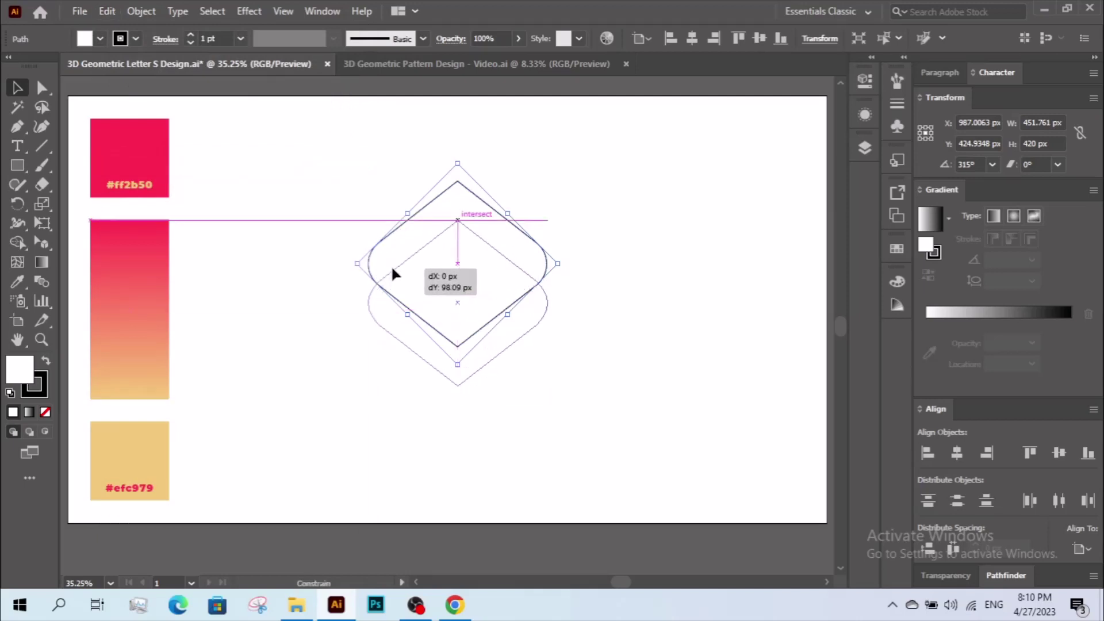
pyautogui.moveTo(391, 282); pyautogui.dragTo(392, 265)
pyautogui.click(363, 188)
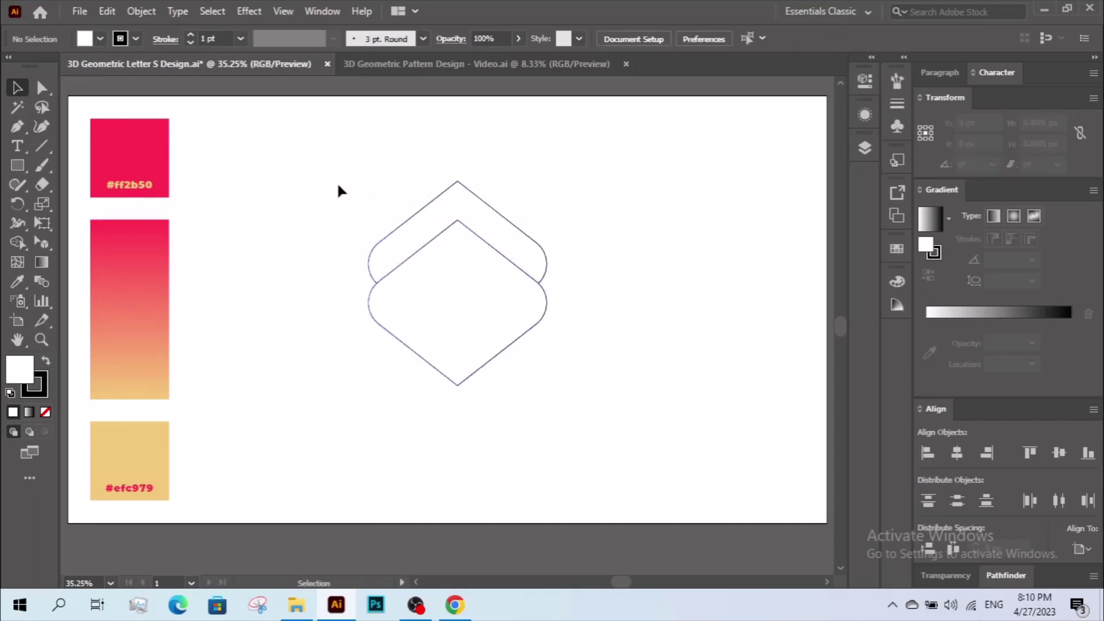
pyautogui.moveTo(338, 190); pyautogui.dragTo(452, 333)
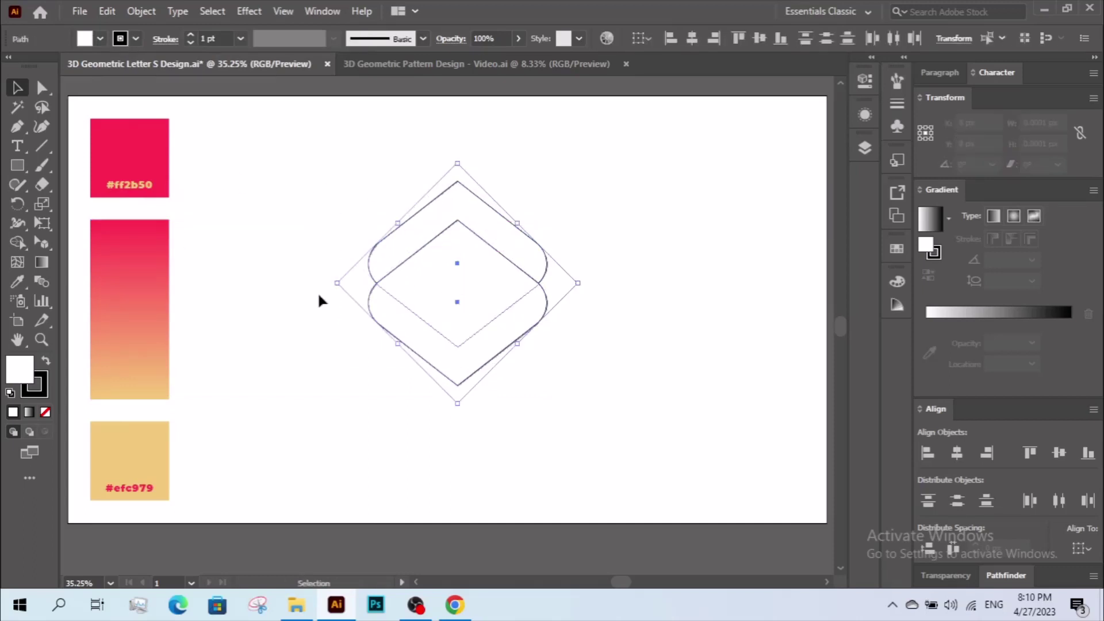
# - Set the fill of both rounded diamonds to None
pyautogui.click(101, 39)
pyautogui.click(11, 66)
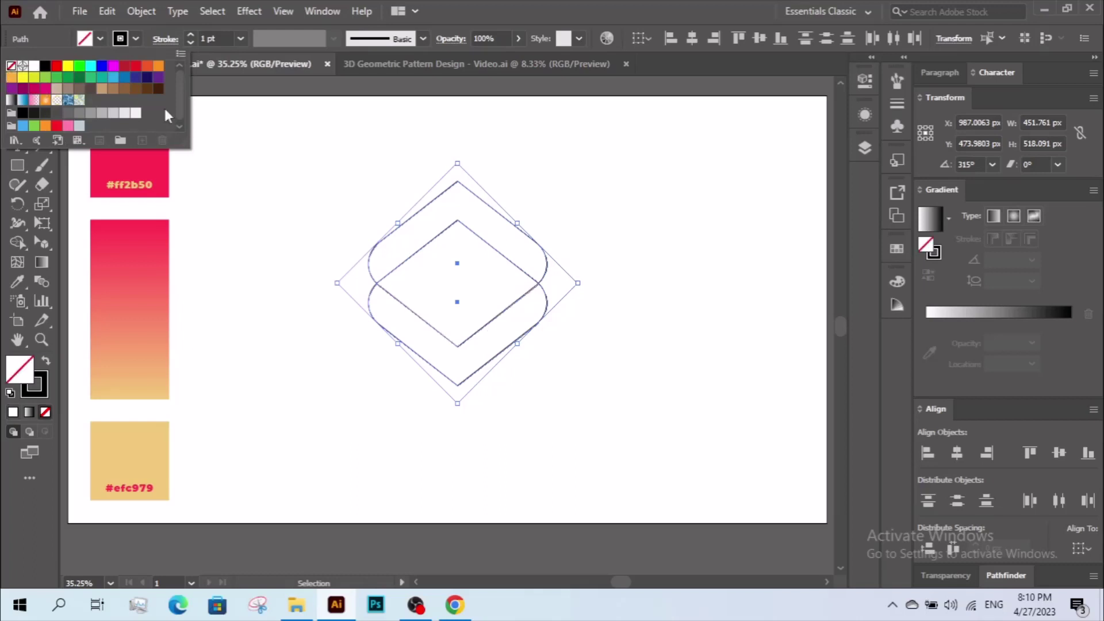
pyautogui.click(345, 150)
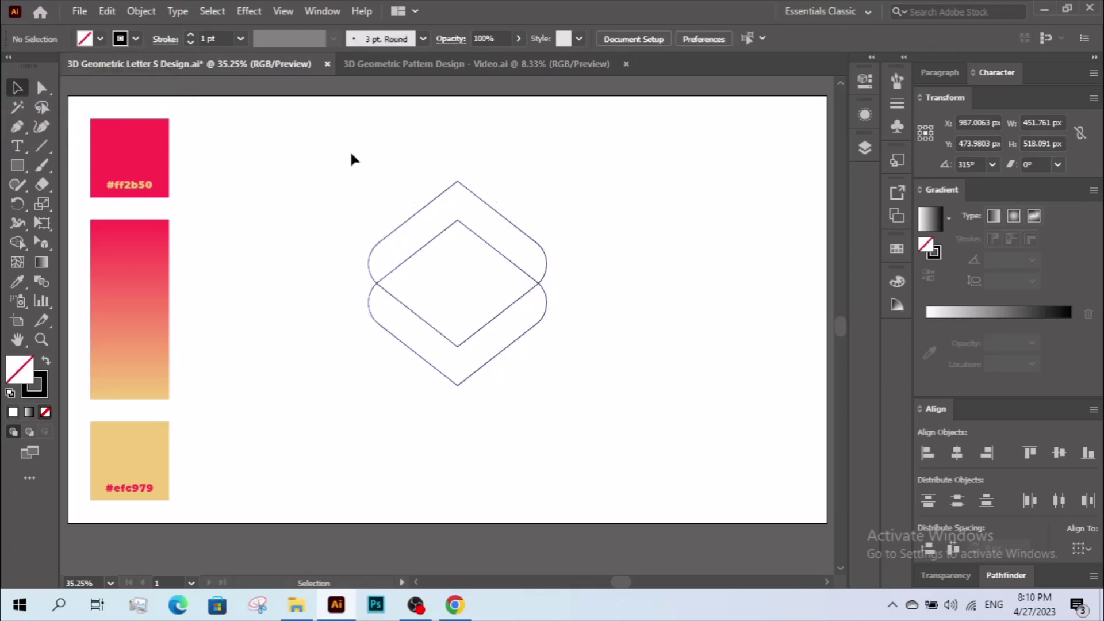
# - Draw vertical lines along the left and right edges, then select everything
pyautogui.click(34, 145)
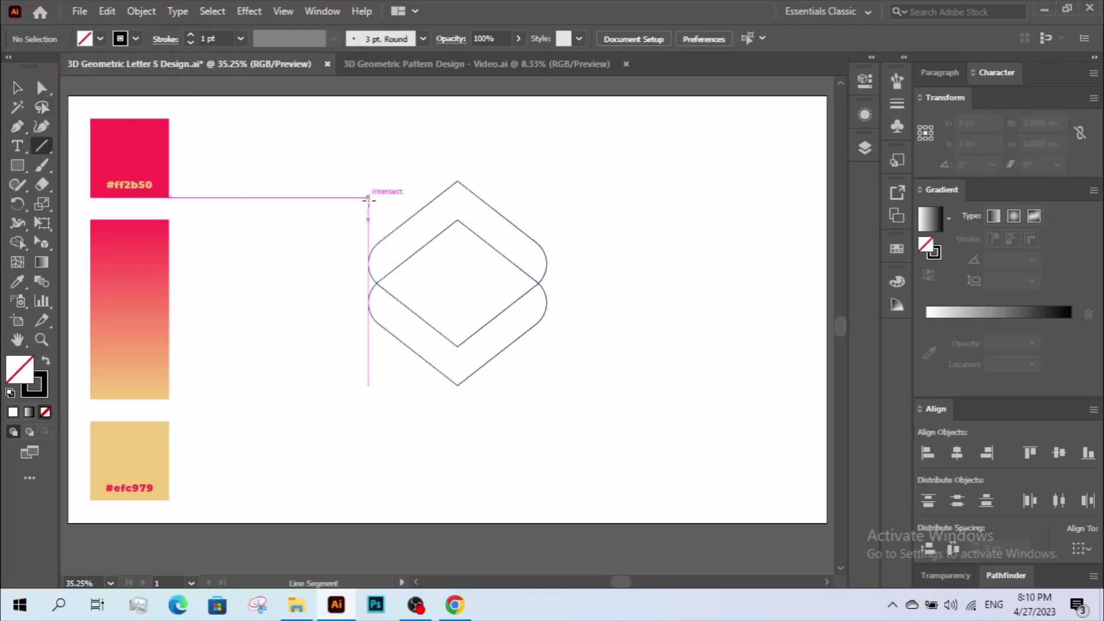
pyautogui.moveTo(368, 197); pyautogui.dragTo(368, 376)
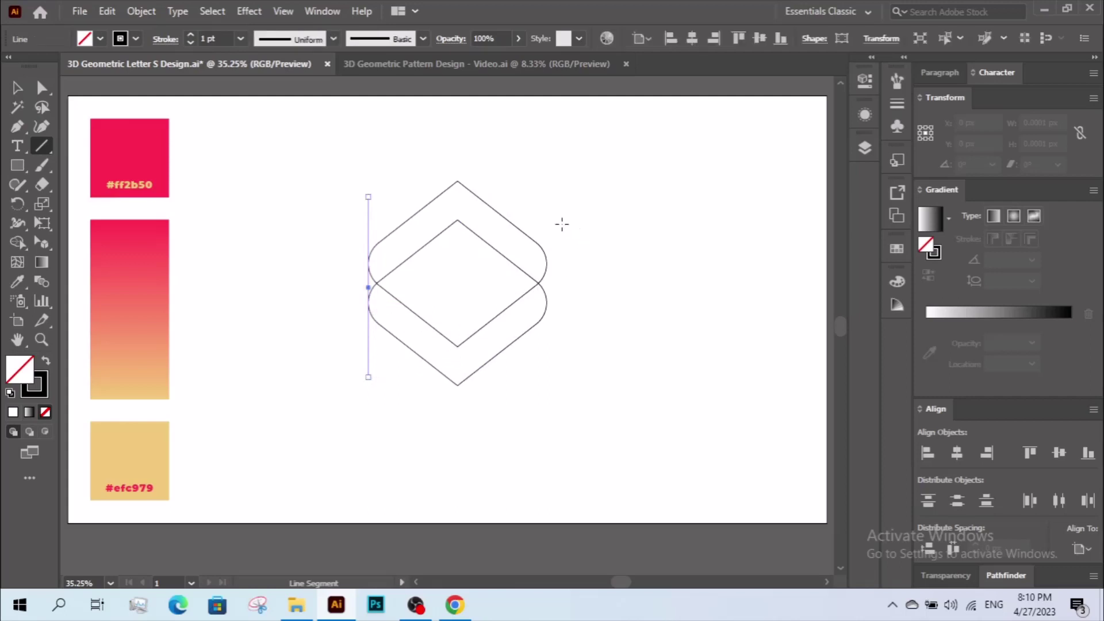
pyautogui.moveTo(548, 205); pyautogui.dragTo(548, 389)
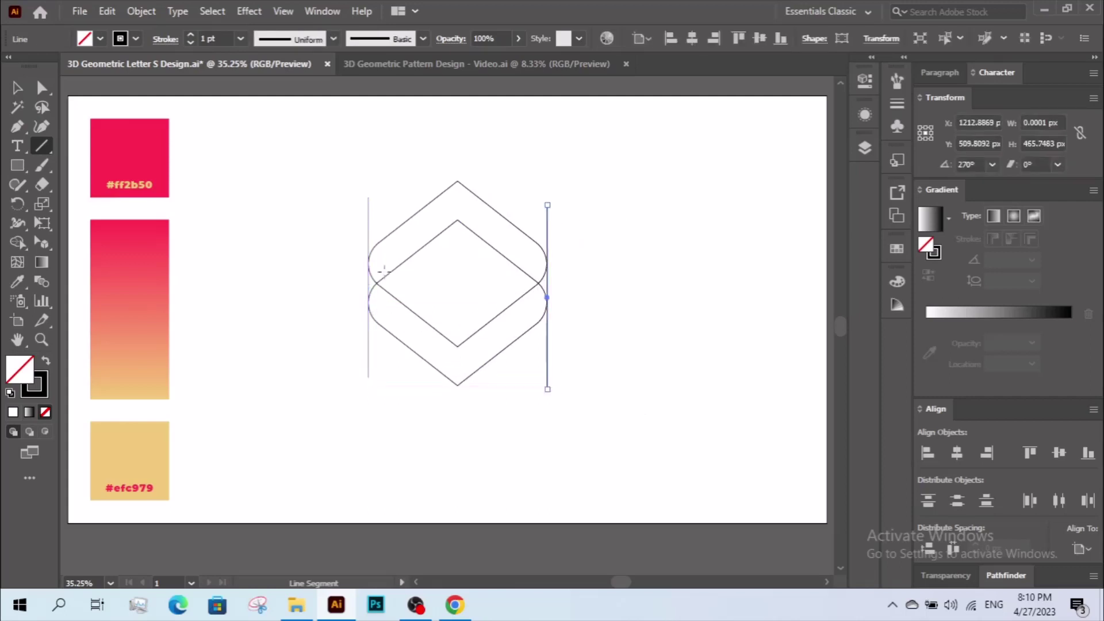
pyautogui.click(17, 87)
pyautogui.click(369, 219)
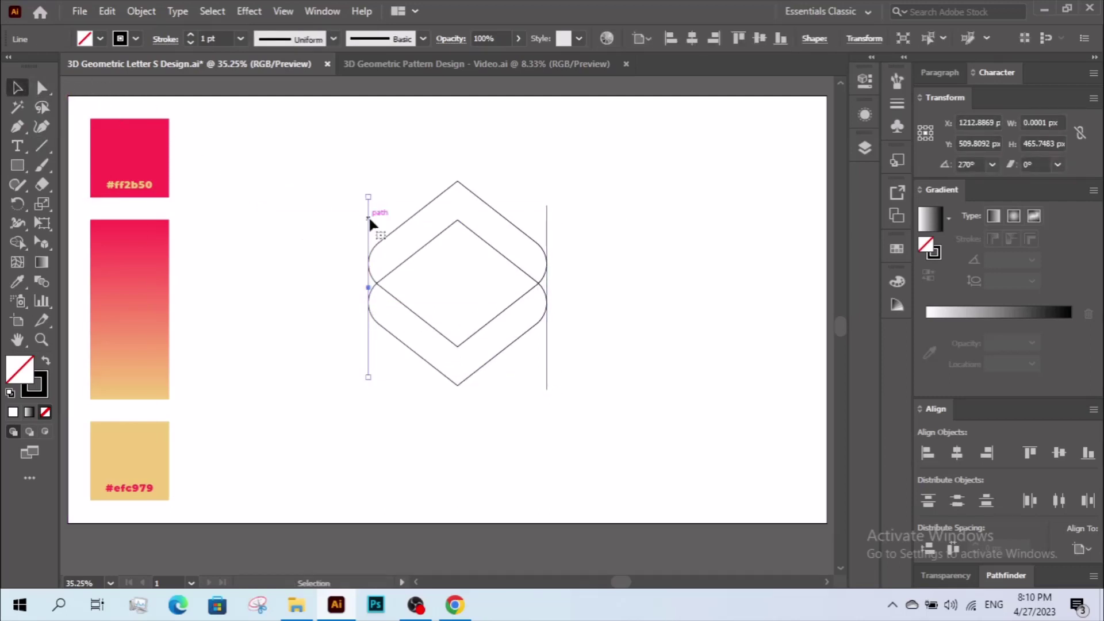
pyautogui.moveTo(316, 185); pyautogui.dragTo(581, 344)
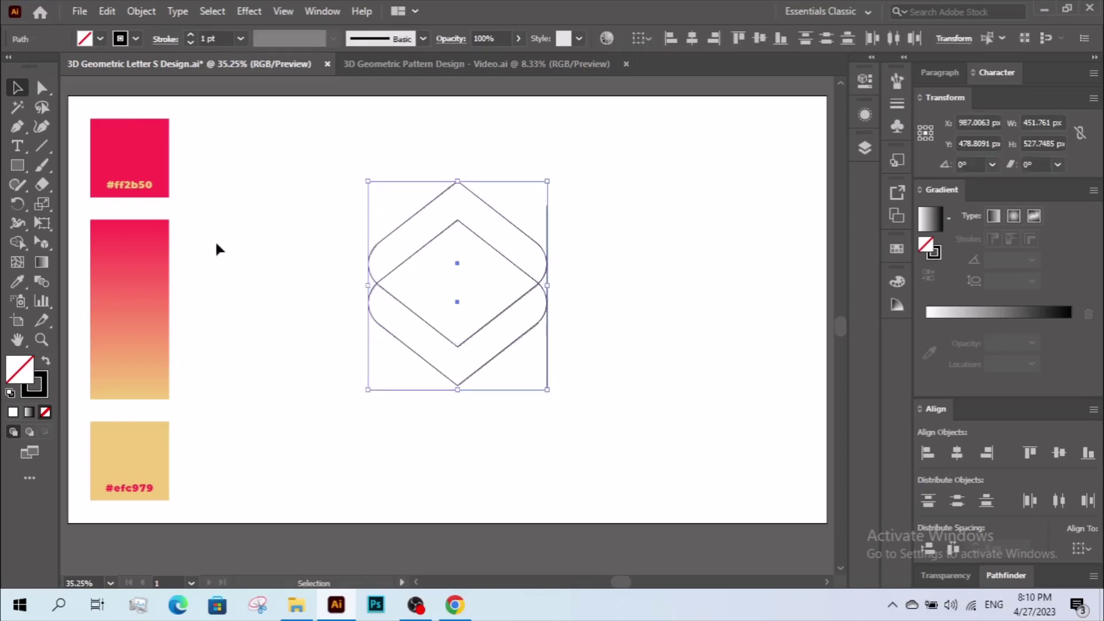
# - Use Shape Builder to turn the lower band region into its own shape
pyautogui.click(18, 242)
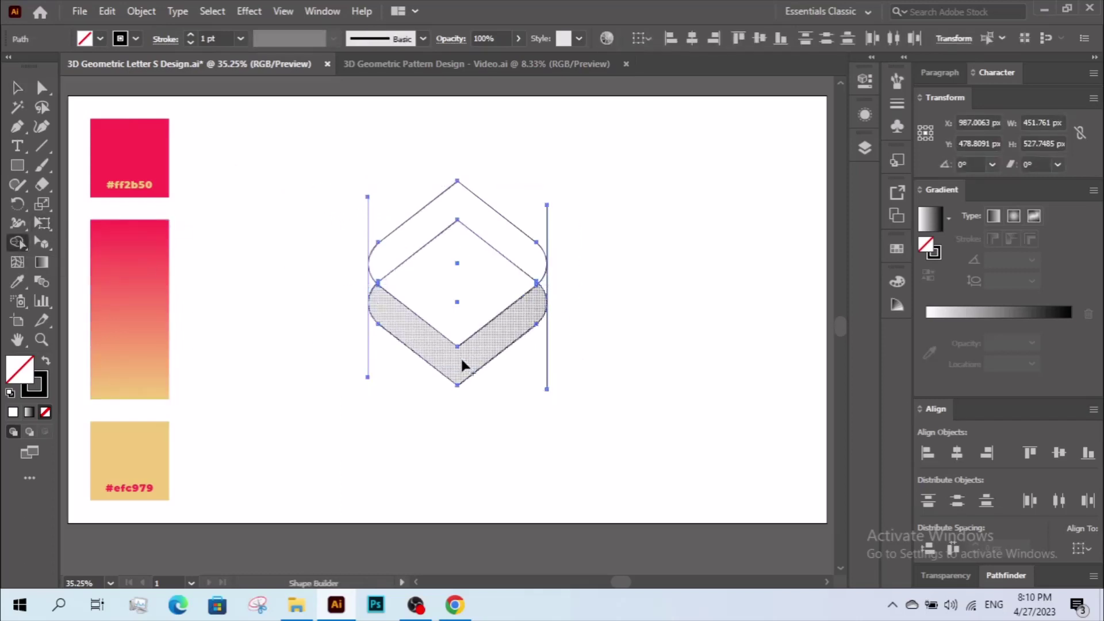
pyautogui.click(370, 293)
pyautogui.press('Return')
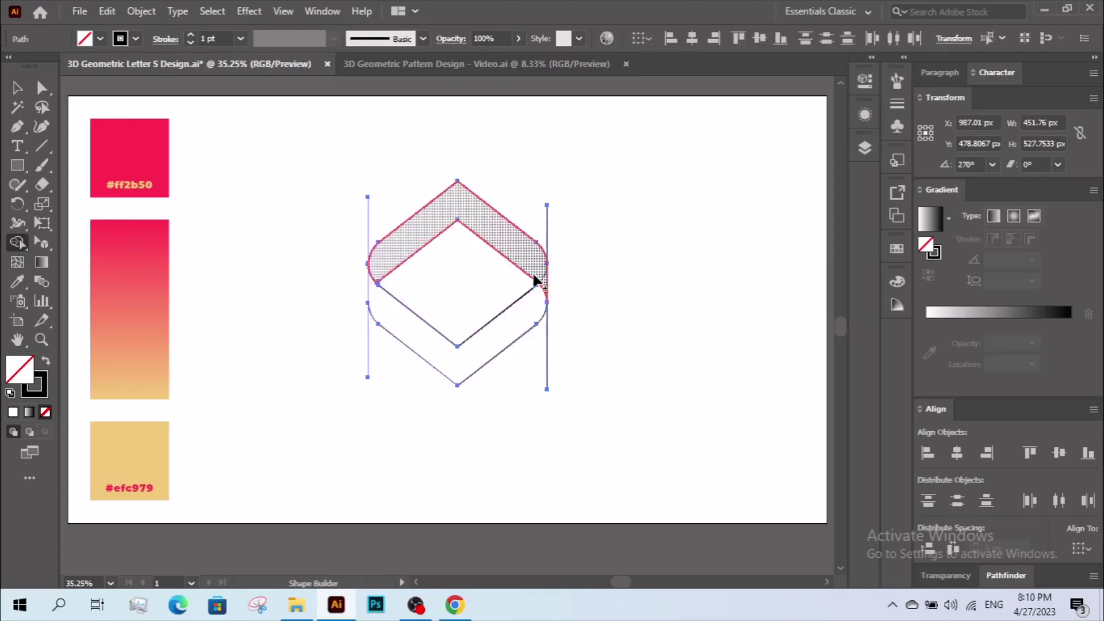
pyautogui.click(535, 275)
pyautogui.press('v')
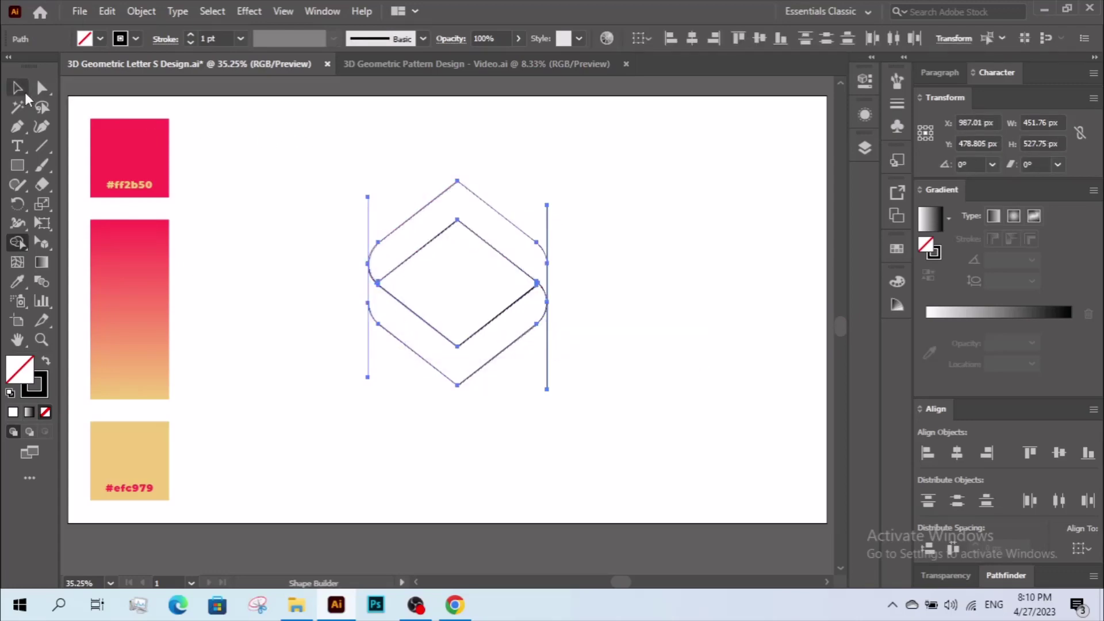
pyautogui.click(594, 285)
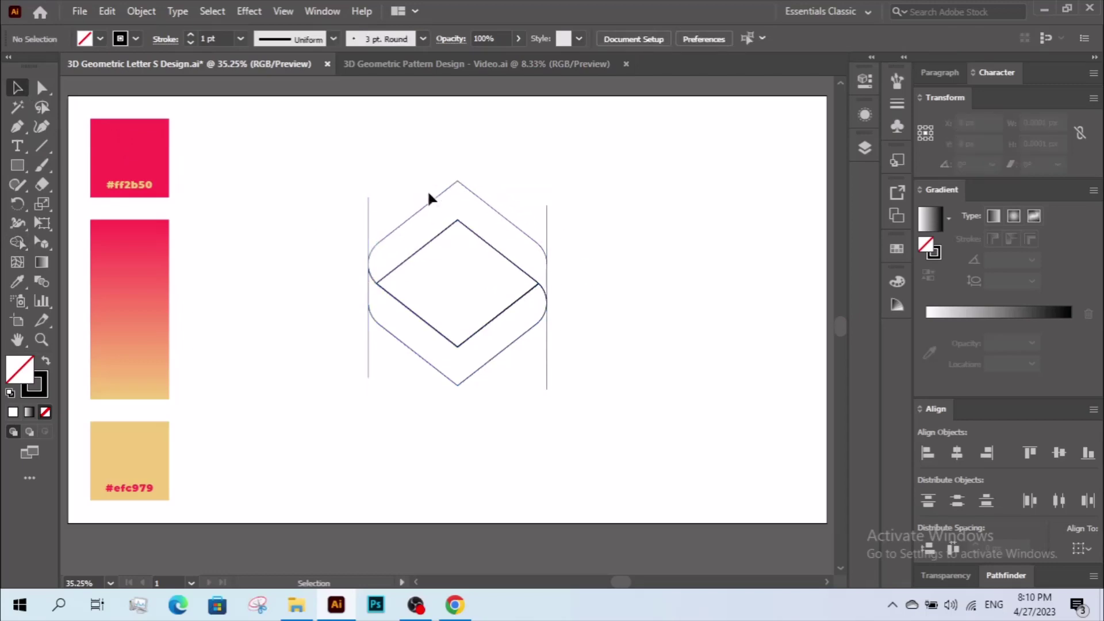
# - Make the frame solid black with no stroke and delete the inner diamond to open a hole
pyautogui.moveTo(326, 174); pyautogui.dragTo(690, 414)
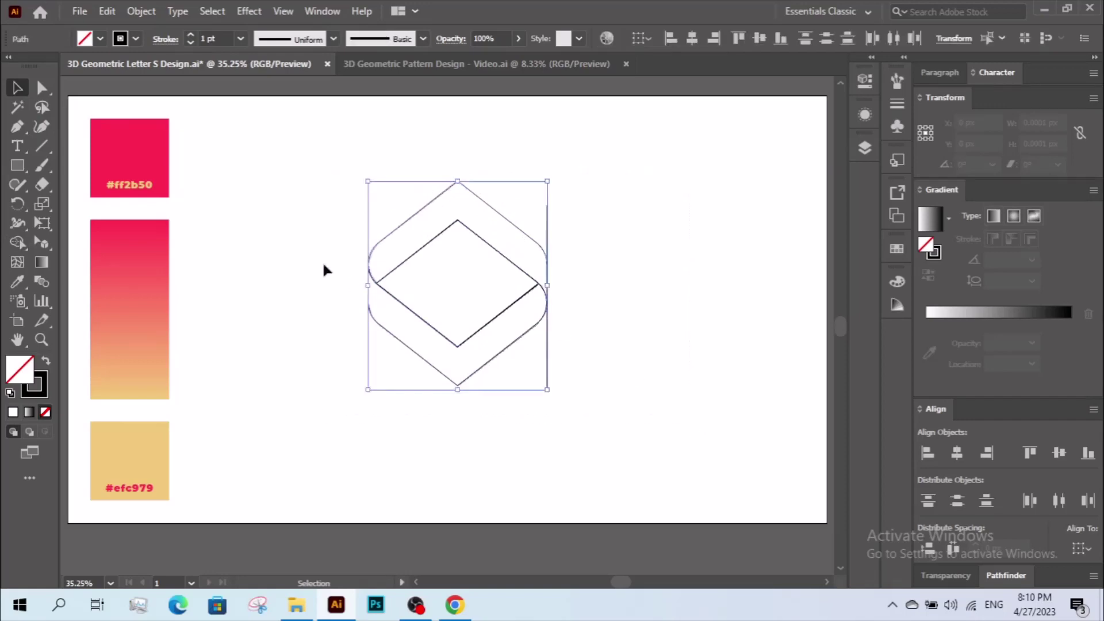
pyautogui.click(45, 359)
pyautogui.click(46, 89)
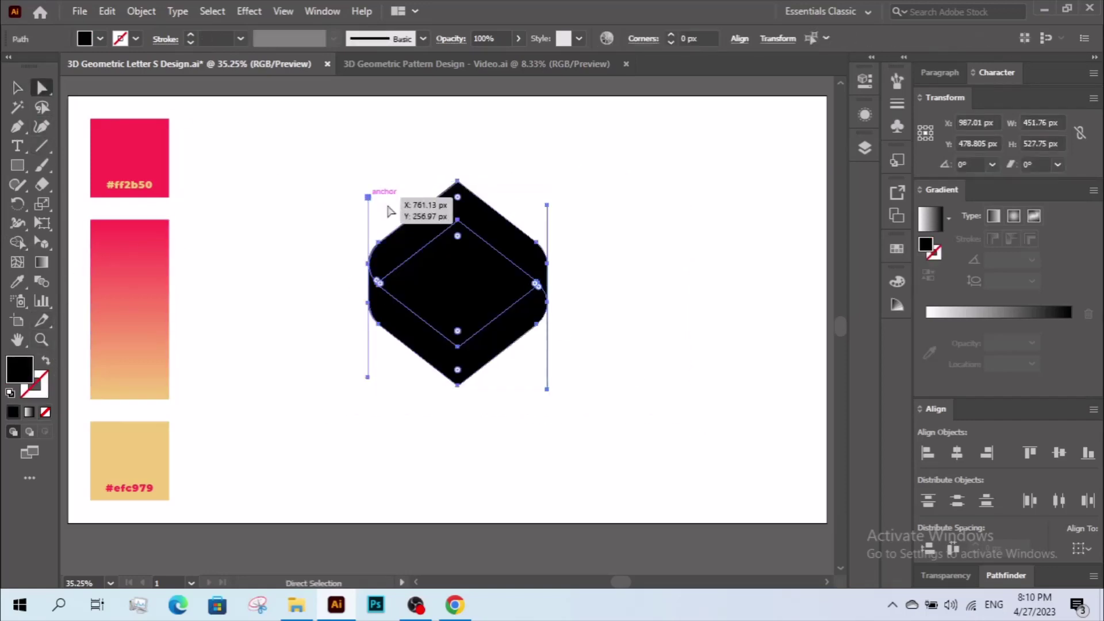
pyautogui.click(428, 352)
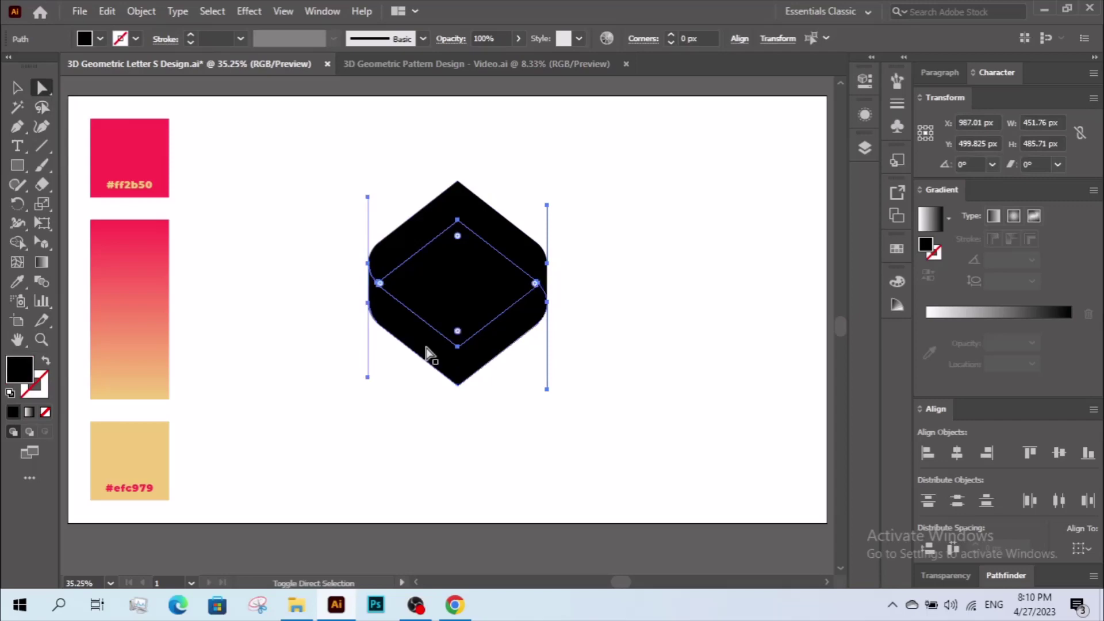
pyautogui.hotkey('ctrl', 'shift', 'a')
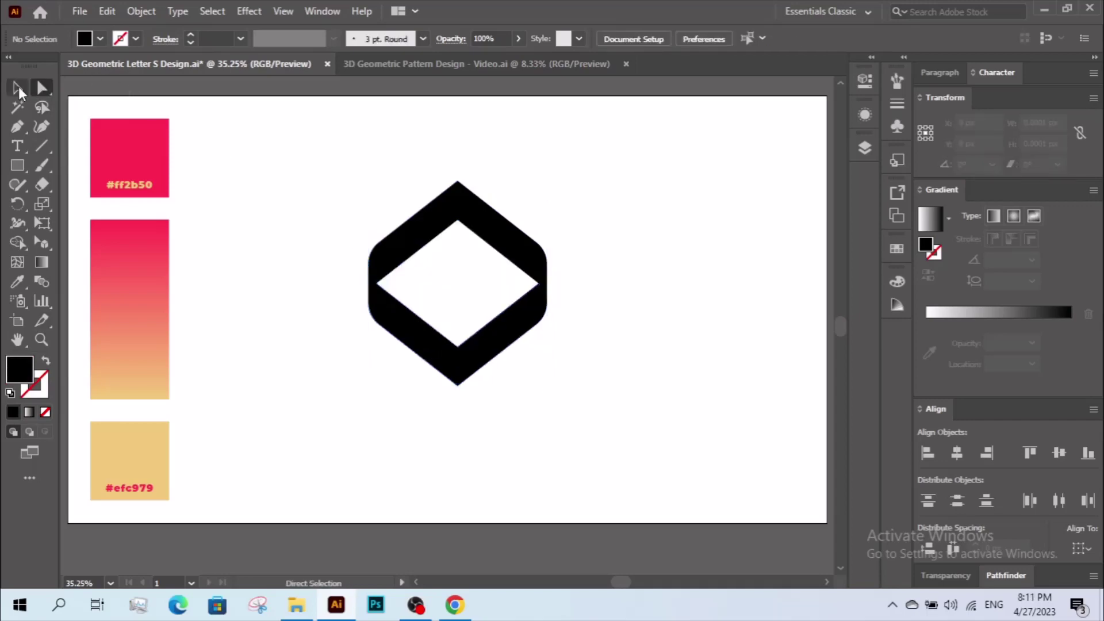
pyautogui.click(17, 87)
# - Duplicate the black frame straight down so the copy overlaps it, then select both frames
pyautogui.moveTo(378, 198); pyautogui.dragTo(562, 382)
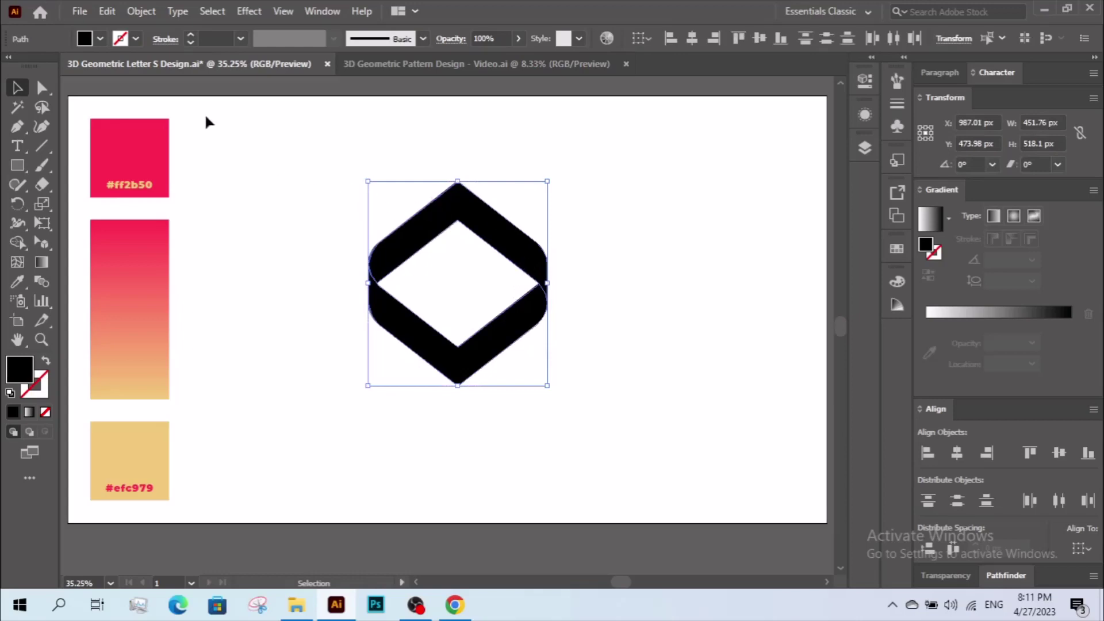
pyautogui.moveTo(434, 227); pyautogui.dragTo(430, 295)
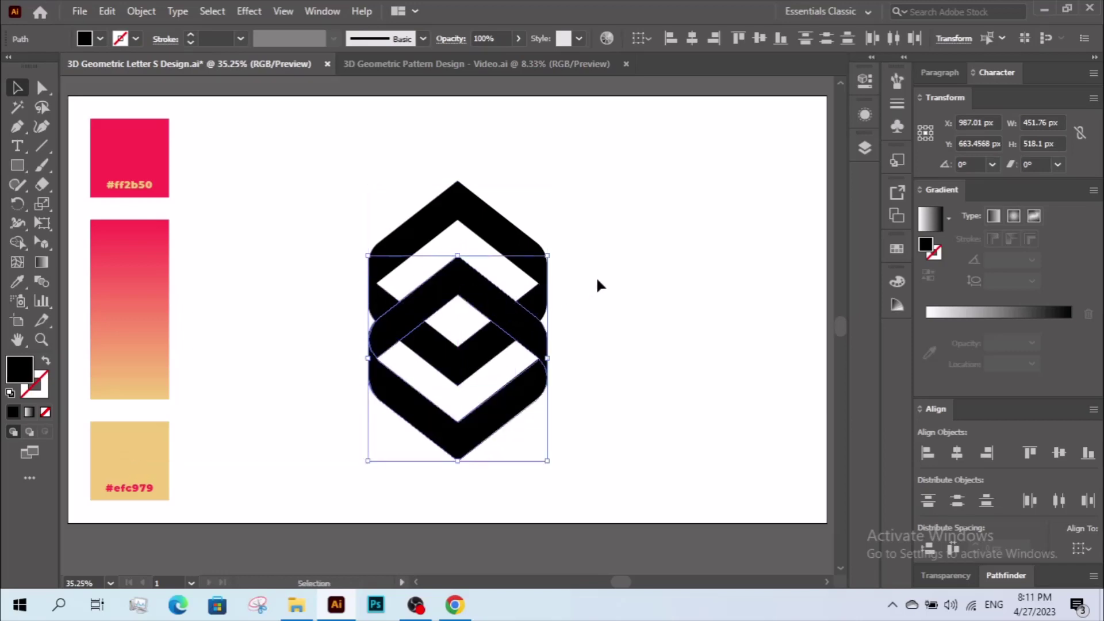
pyautogui.click(625, 326)
pyautogui.moveTo(626, 209); pyautogui.dragTo(358, 422)
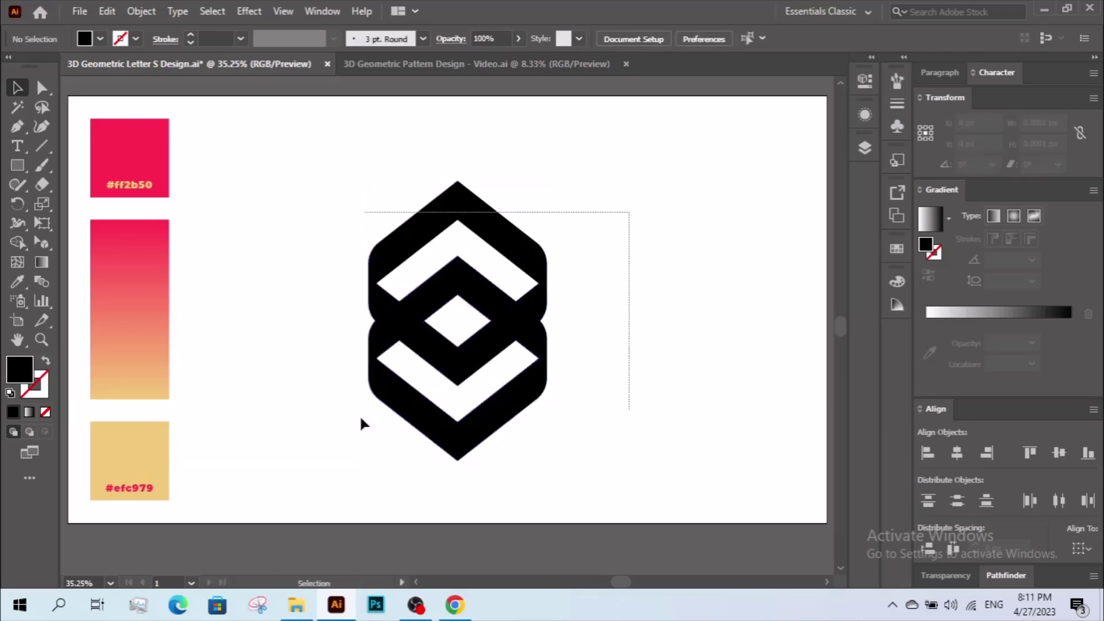
# - With Shape Builder, remove the two small overlap pieces and merge the remaining regions into an S
pyautogui.click(14, 244)
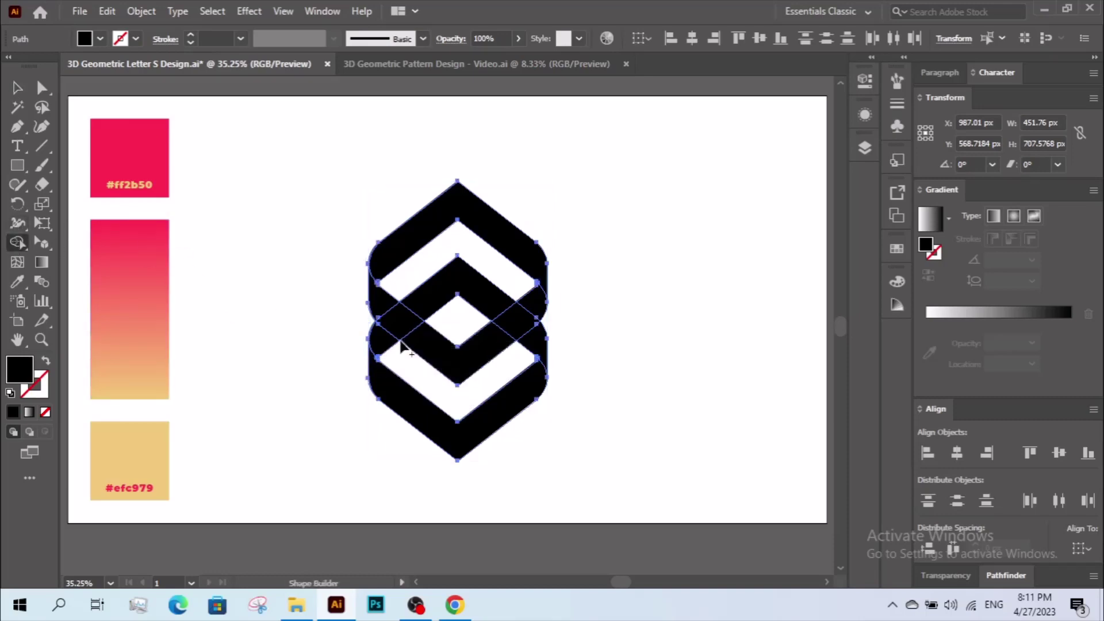
pyautogui.keyDown('alt'); pyautogui.click(378, 347); pyautogui.keyUp('alt')
pyautogui.keyDown('alt'); pyautogui.click(541, 313); pyautogui.keyUp('alt')
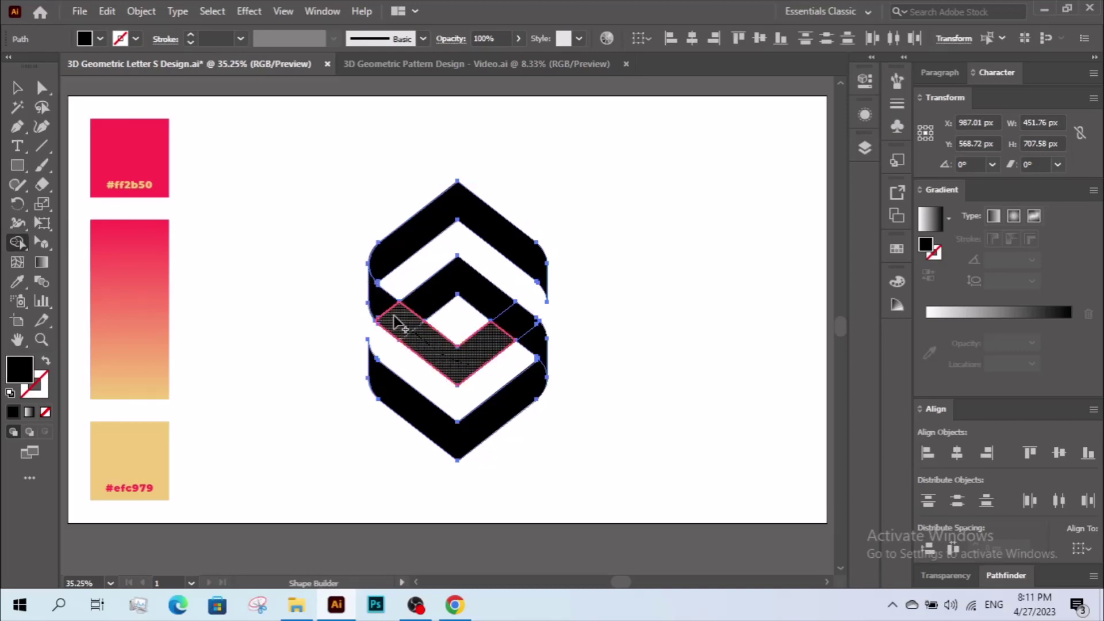
pyautogui.moveTo(469, 368); pyautogui.dragTo(387, 310)
pyautogui.moveTo(509, 305); pyautogui.dragTo(536, 337)
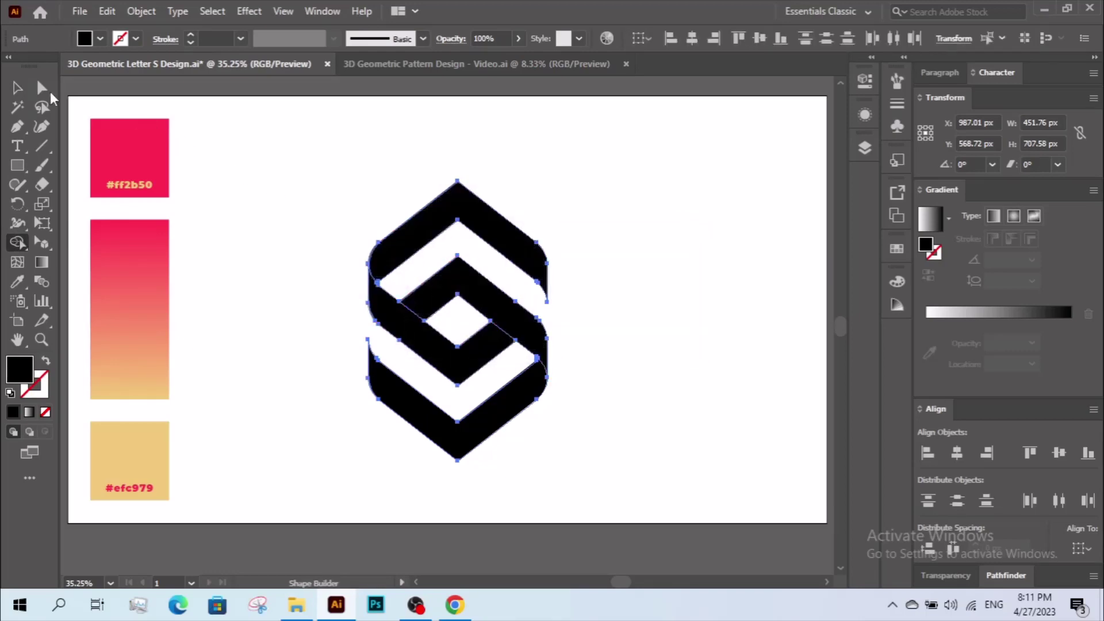
# - Check the S's lower path, then select the entire letter S
pyautogui.click(42, 88)
pyautogui.click(428, 313)
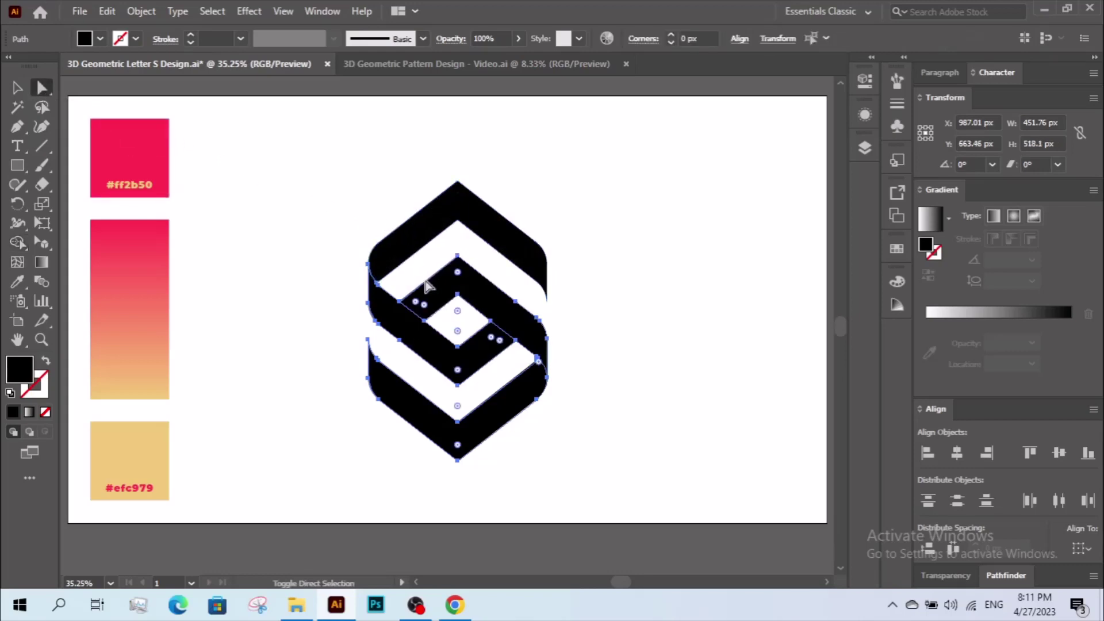
pyautogui.click(407, 370)
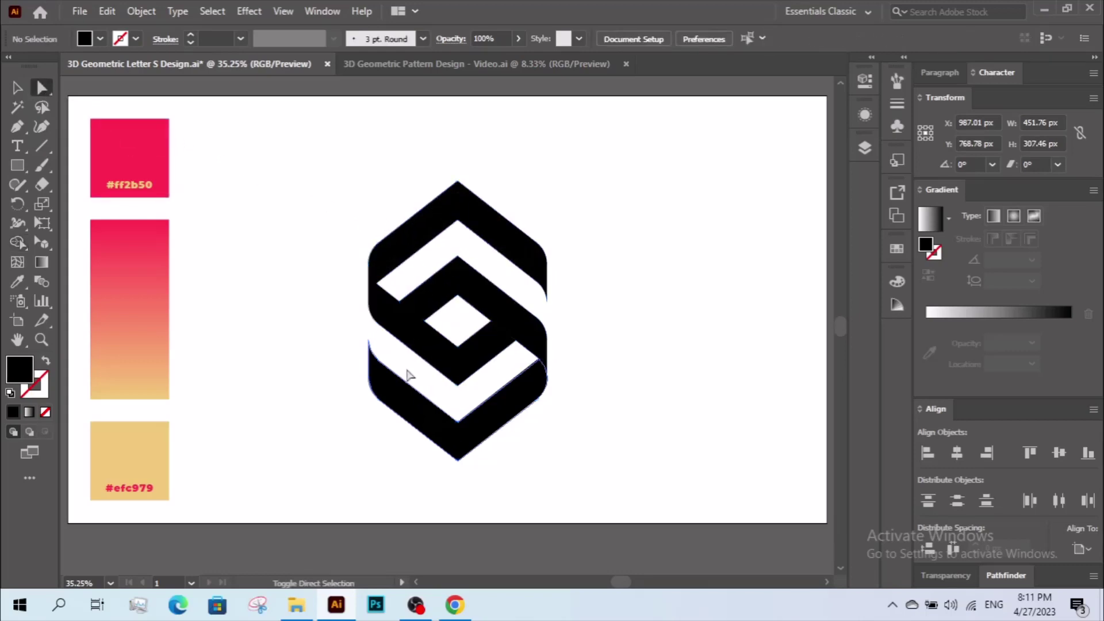
pyautogui.click(17, 87)
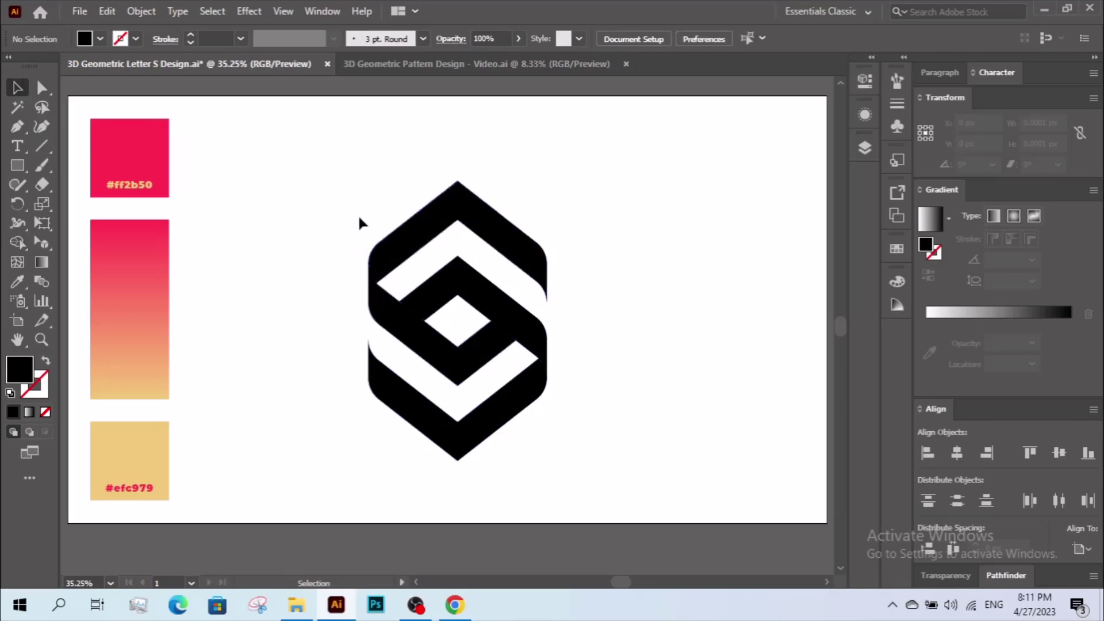
pyautogui.moveTo(334, 180); pyautogui.dragTo(550, 440)
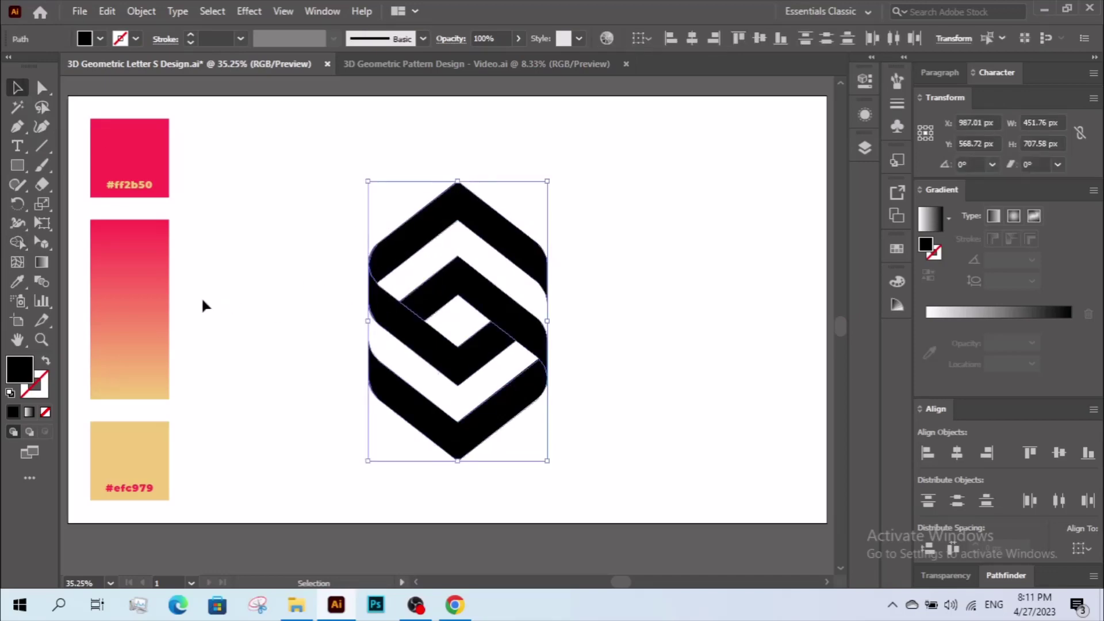
pyautogui.click(18, 281)
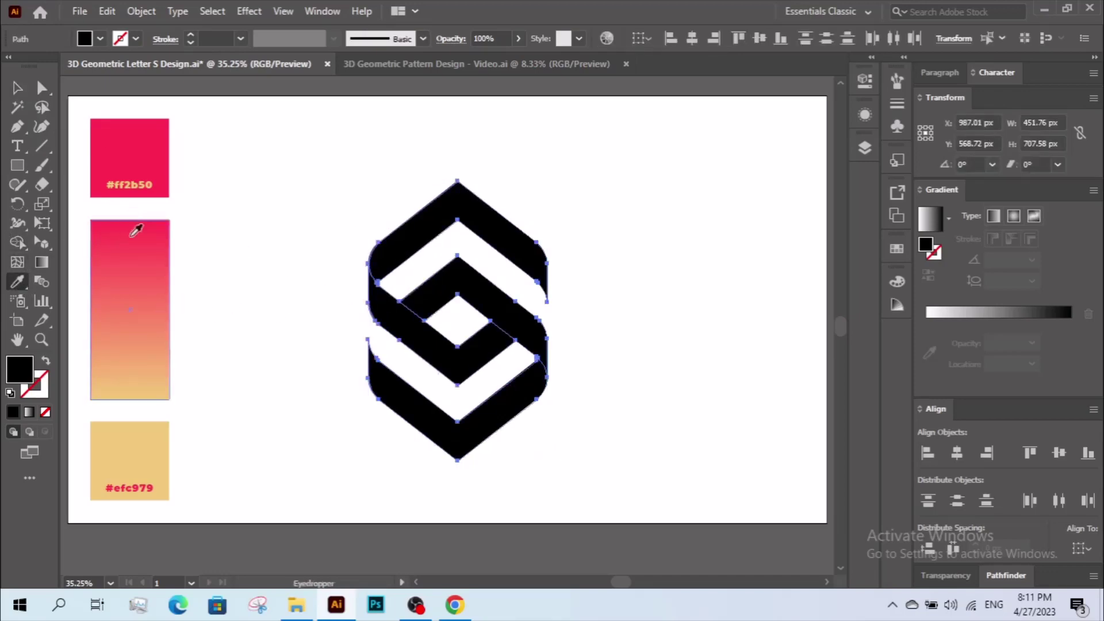
pyautogui.click(17, 87)
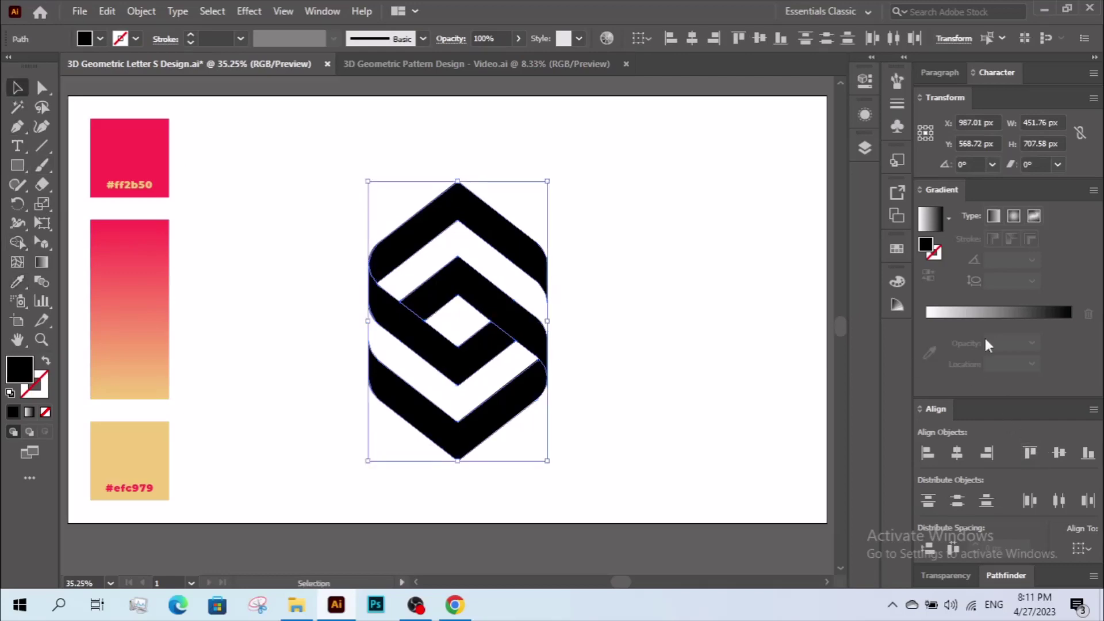
# - Apply a gradient fill to the S and set its left stop to pink #ff2b50
pyautogui.click(979, 310)
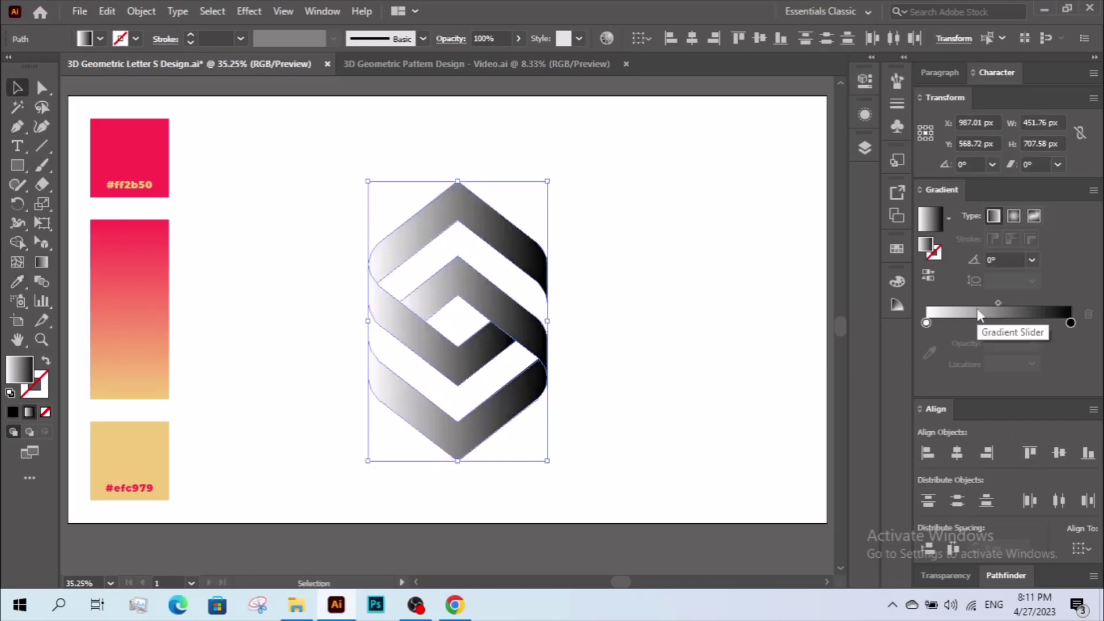
pyautogui.doubleClick(931, 325)
pyautogui.doubleClick(1024, 464)
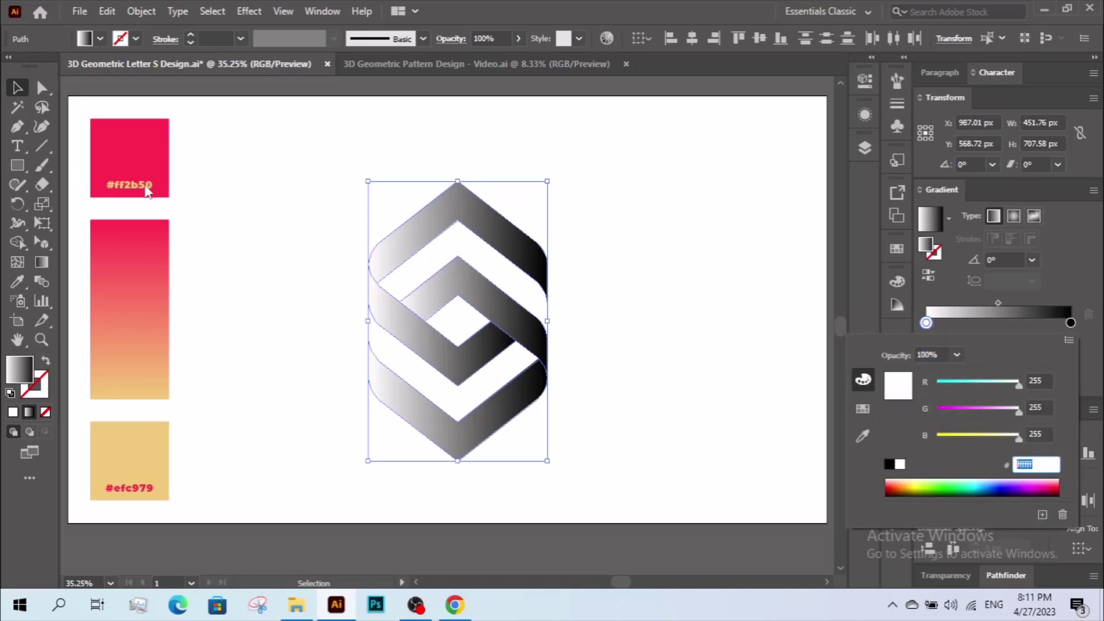
pyautogui.click(1090, 382)
pyautogui.click(928, 354)
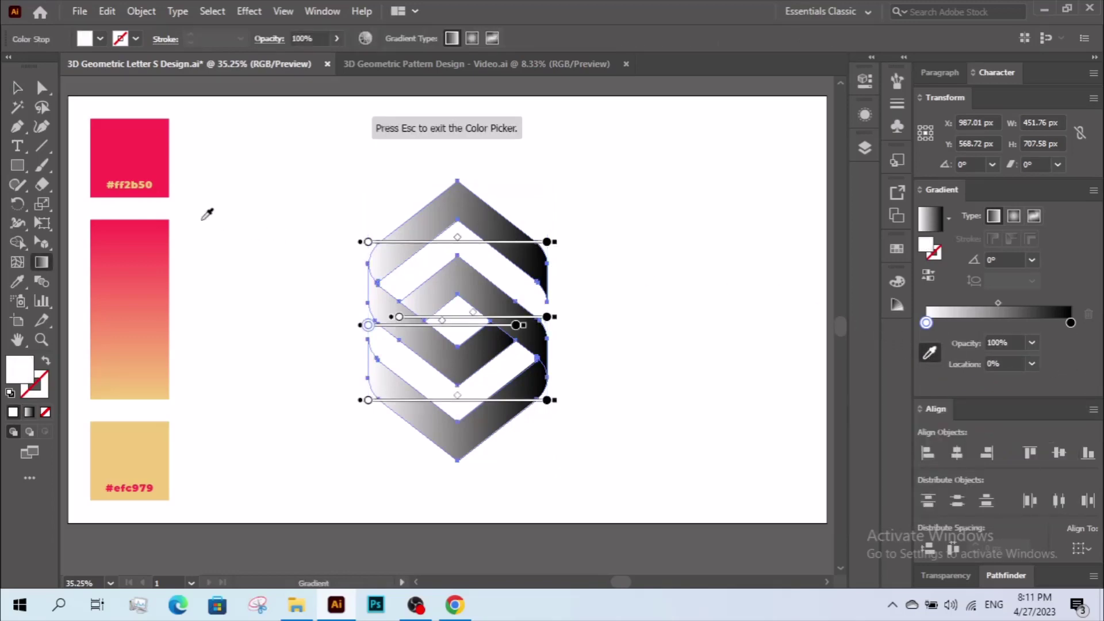
pyautogui.click(151, 147)
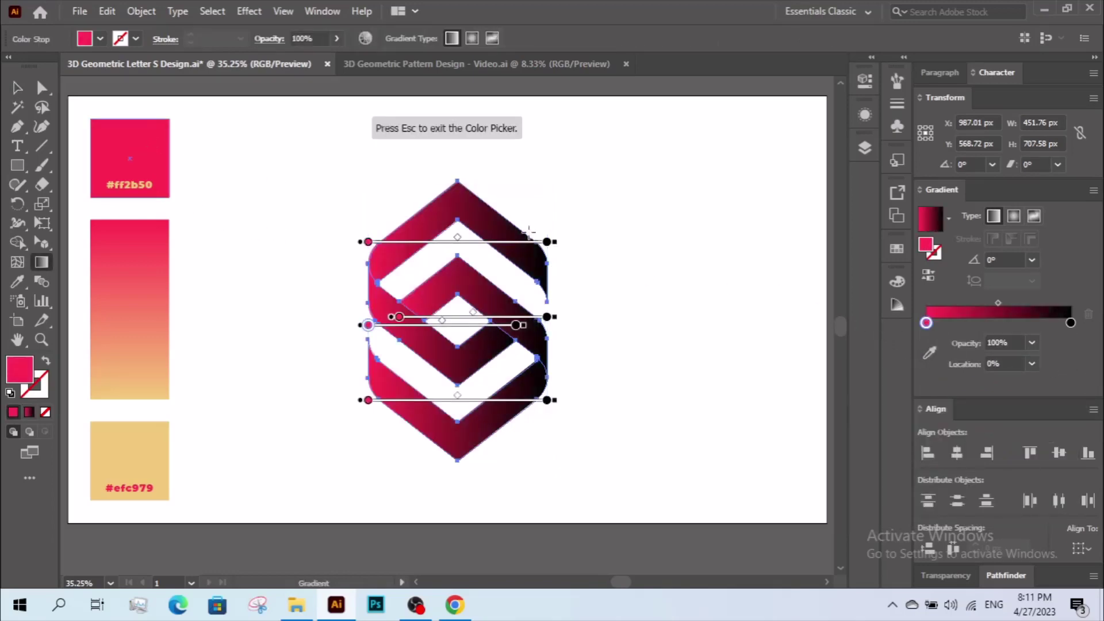
# - Set the gradient's right stop to yellow #efc979
pyautogui.click(1071, 323)
pyautogui.click(930, 354)
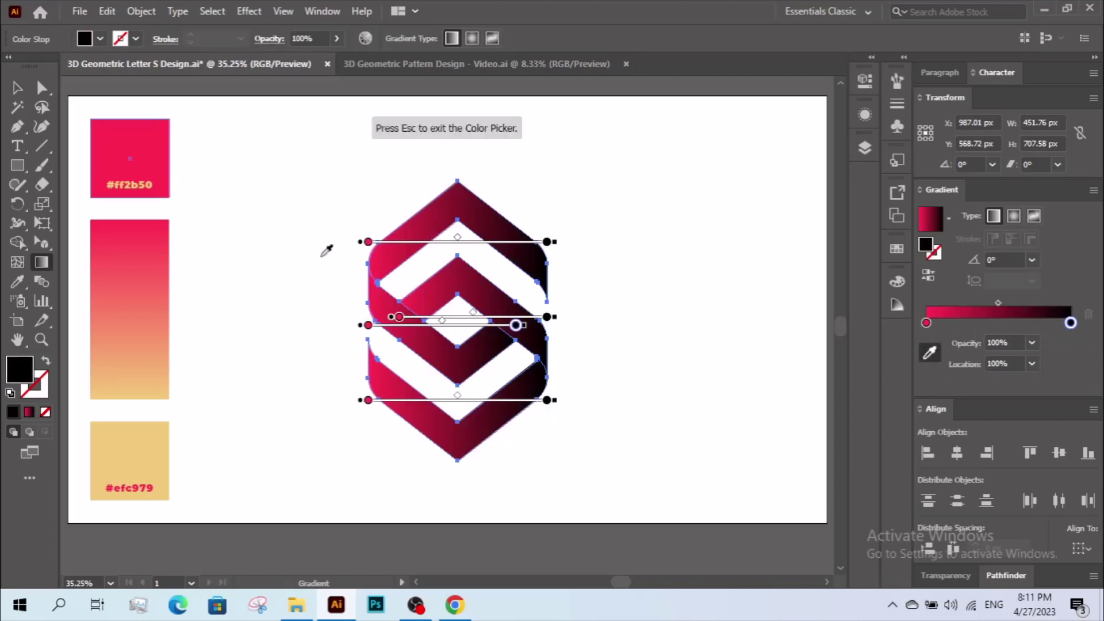
pyautogui.click(139, 453)
pyautogui.press('Escape')
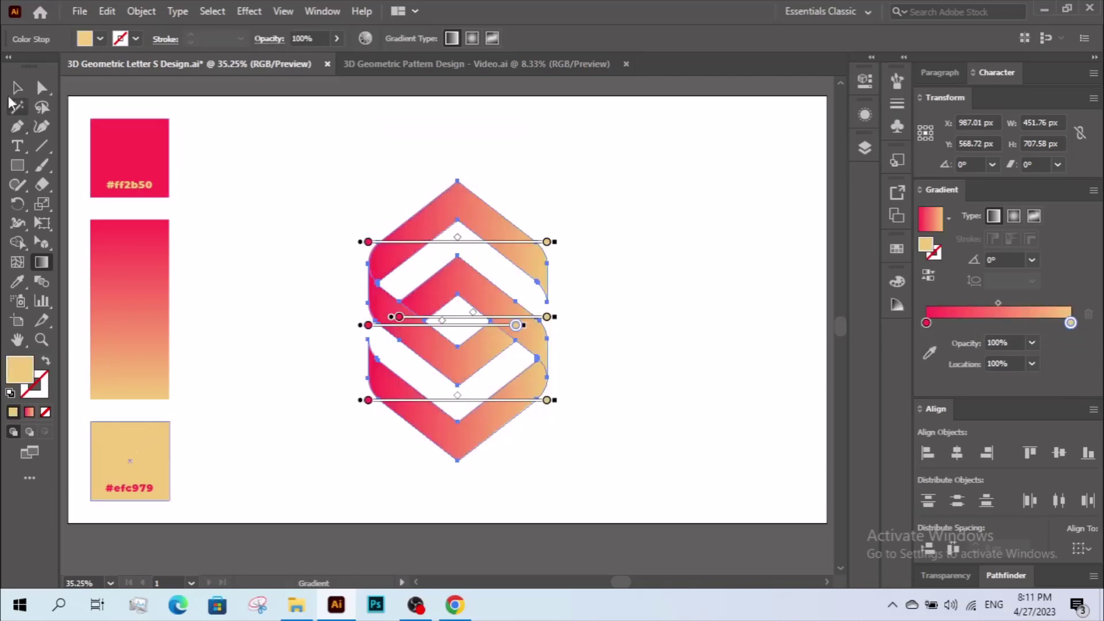
pyautogui.click(17, 87)
# - Reverse the gradient on the selected part of the S
pyautogui.click(628, 263)
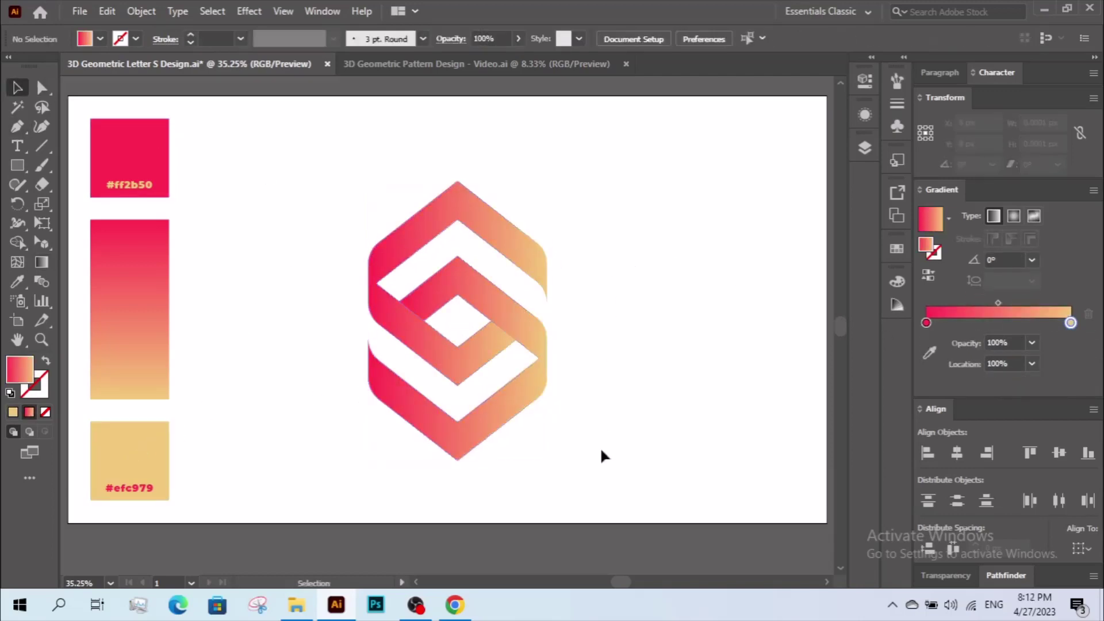
pyautogui.click(486, 417)
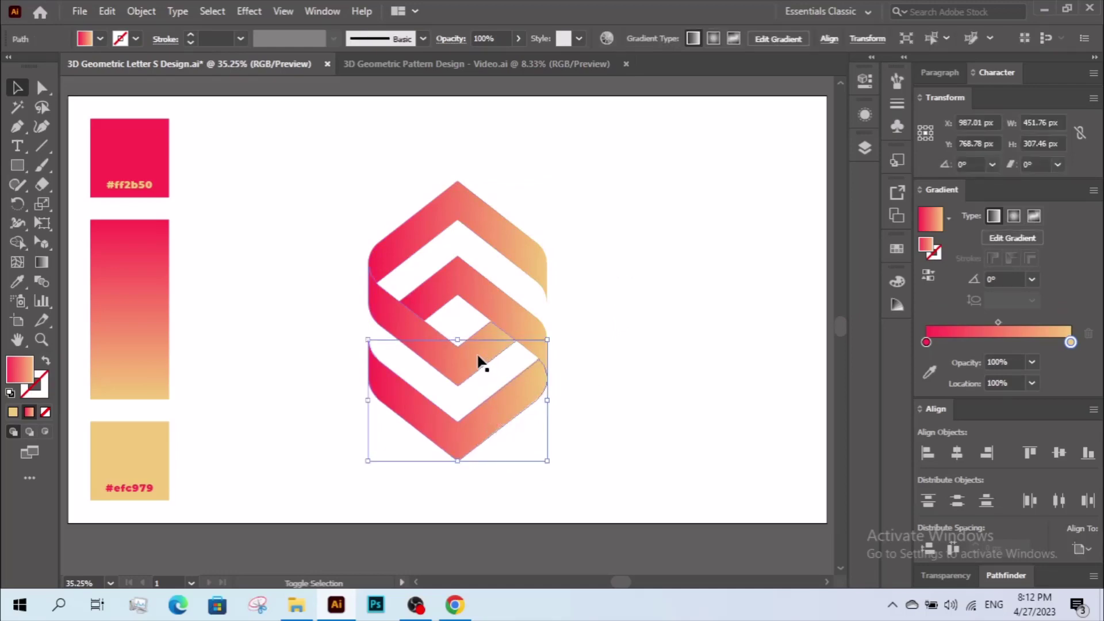
pyautogui.click(930, 278)
pyautogui.click(682, 290)
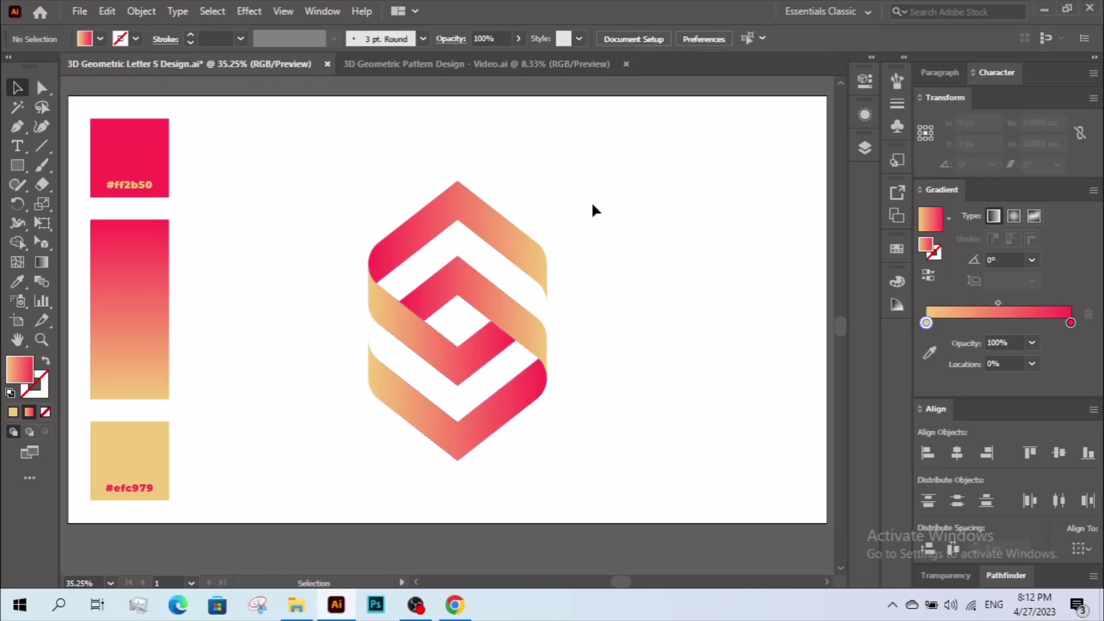
# - Select all pieces of the S logo and group them
pyautogui.moveTo(601, 194); pyautogui.dragTo(358, 426)
pyautogui.rightClick(379, 322)
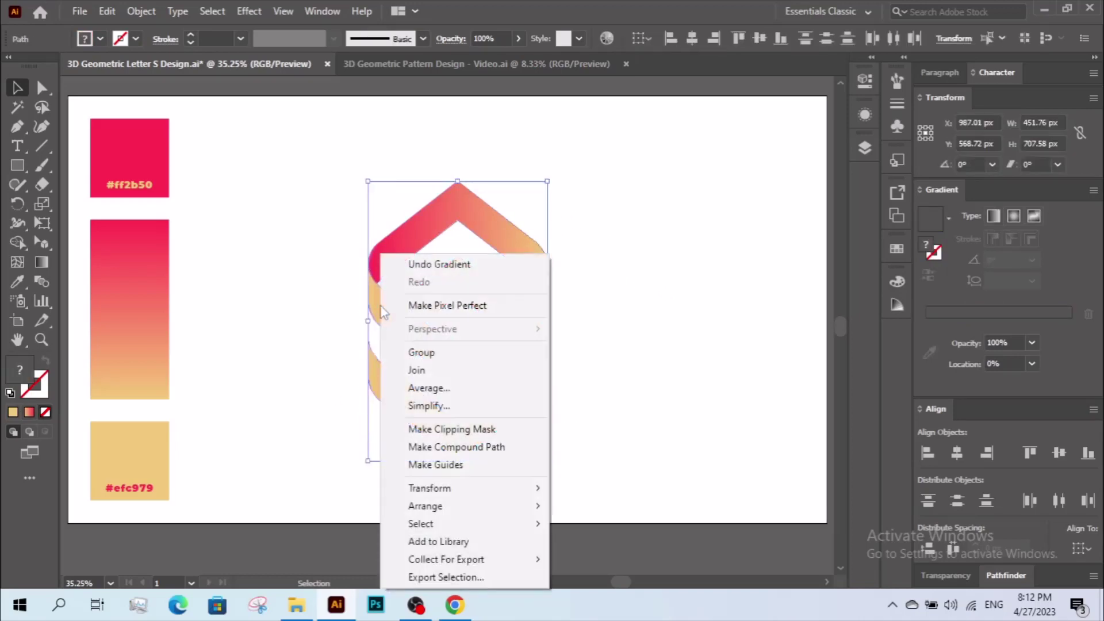
pyautogui.click(423, 353)
pyautogui.click(627, 331)
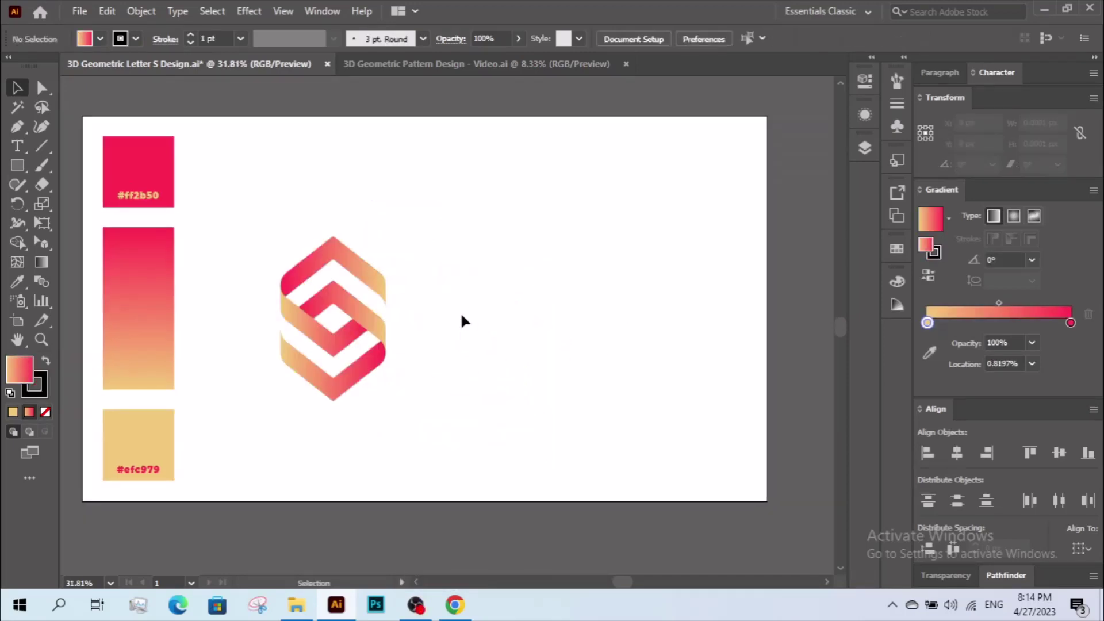
# - Draw a rectangle over the artboard's right half and fill it with pink #ff2b50
pyautogui.click(18, 166)
pyautogui.moveTo(453, 117); pyautogui.dragTo(768, 502)
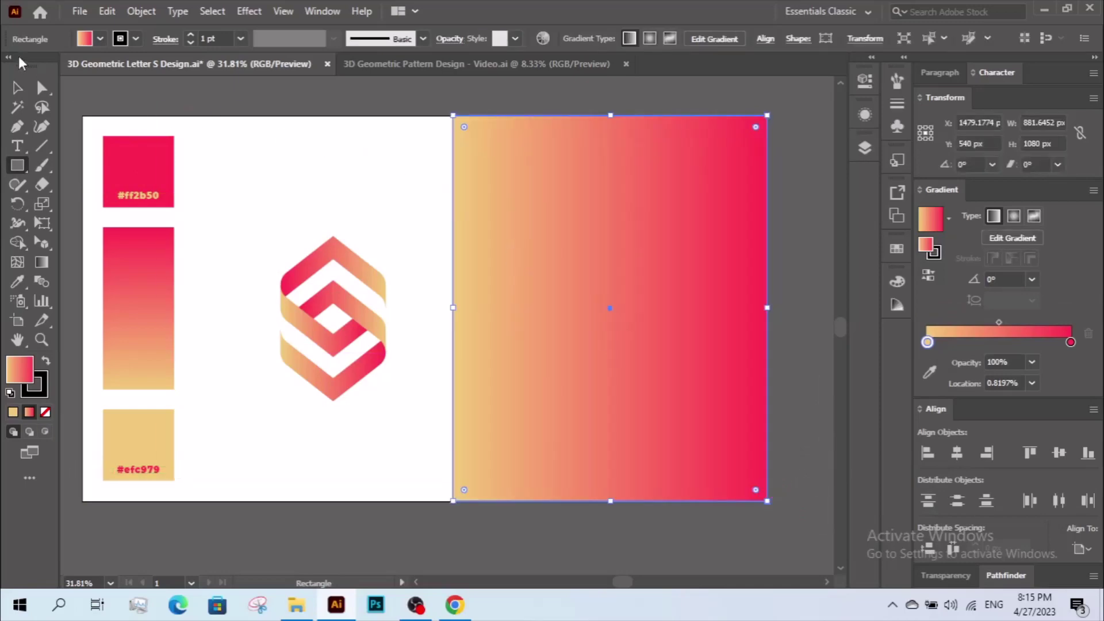
pyautogui.click(17, 88)
pyautogui.click(17, 282)
pyautogui.click(138, 173)
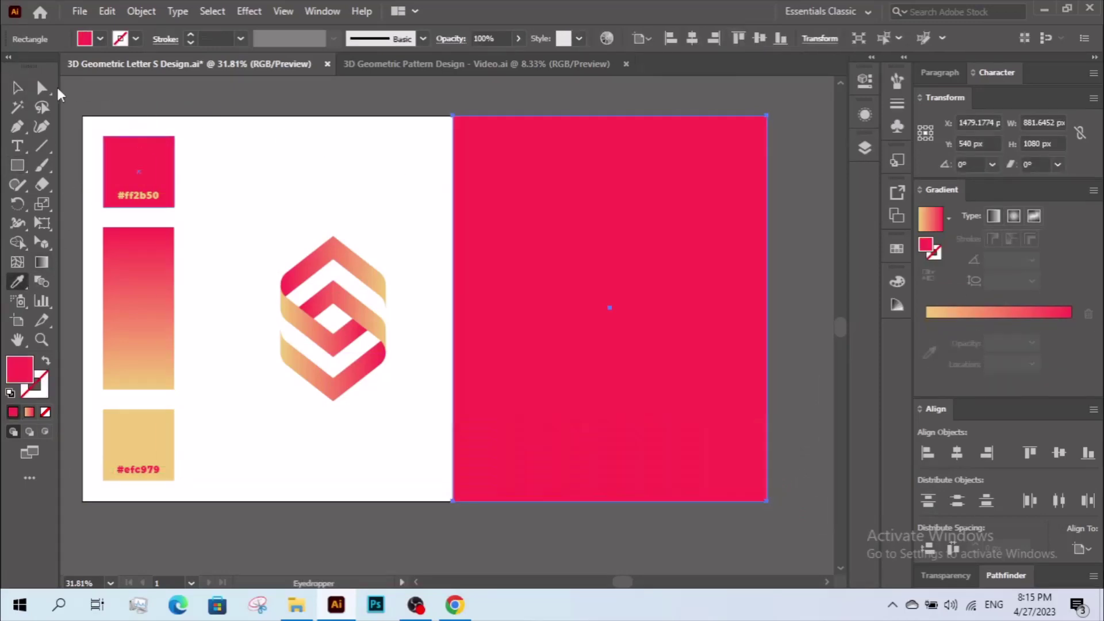
pyautogui.click(18, 87)
pyautogui.click(363, 245)
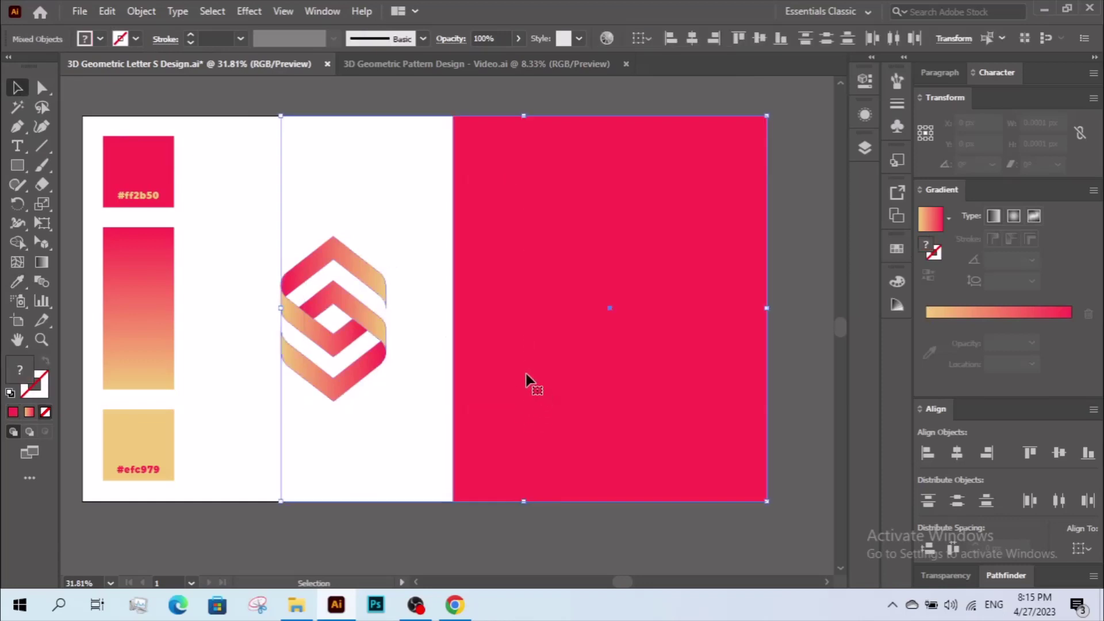
# - Copy the S onto the pink panel, centre it on the panel, and bring it to front
pyautogui.moveTo(377, 323); pyautogui.dragTo(688, 326)
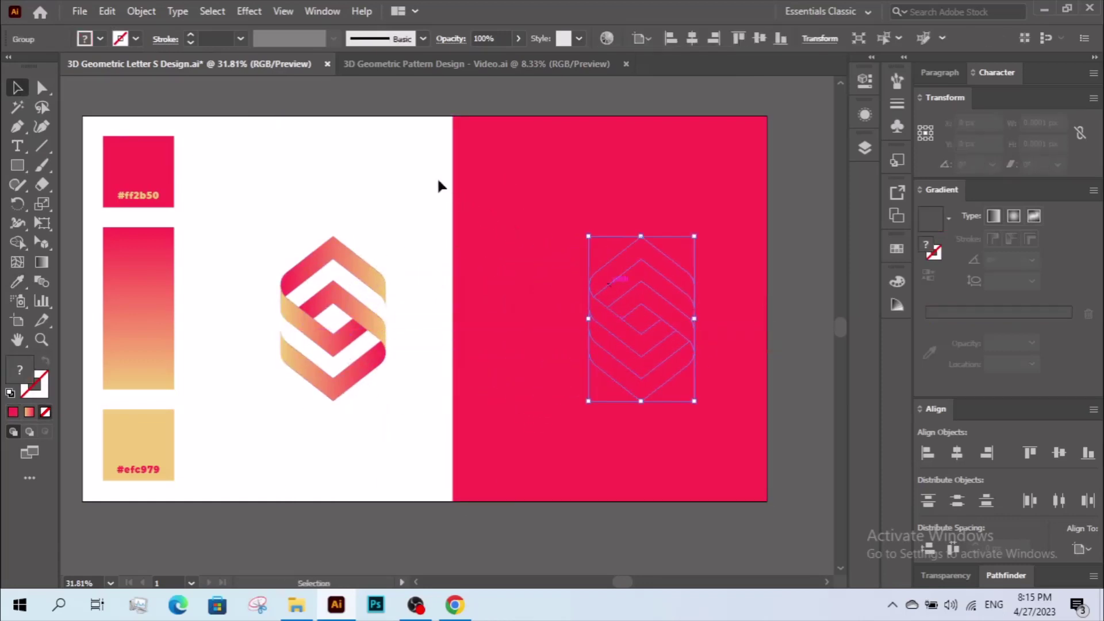
pyautogui.moveTo(437, 177); pyautogui.dragTo(656, 427)
pyautogui.click(571, 299)
pyautogui.click(957, 453)
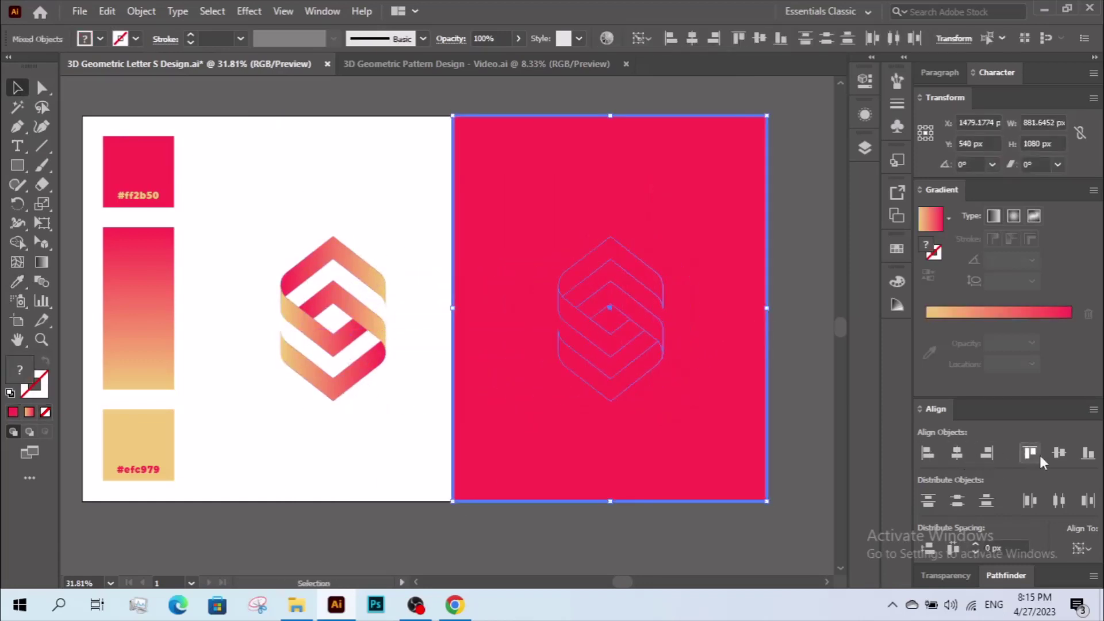
pyautogui.keyDown('shift'); pyautogui.click(481, 204); pyautogui.keyUp('shift')
pyautogui.rightClick(481, 202)
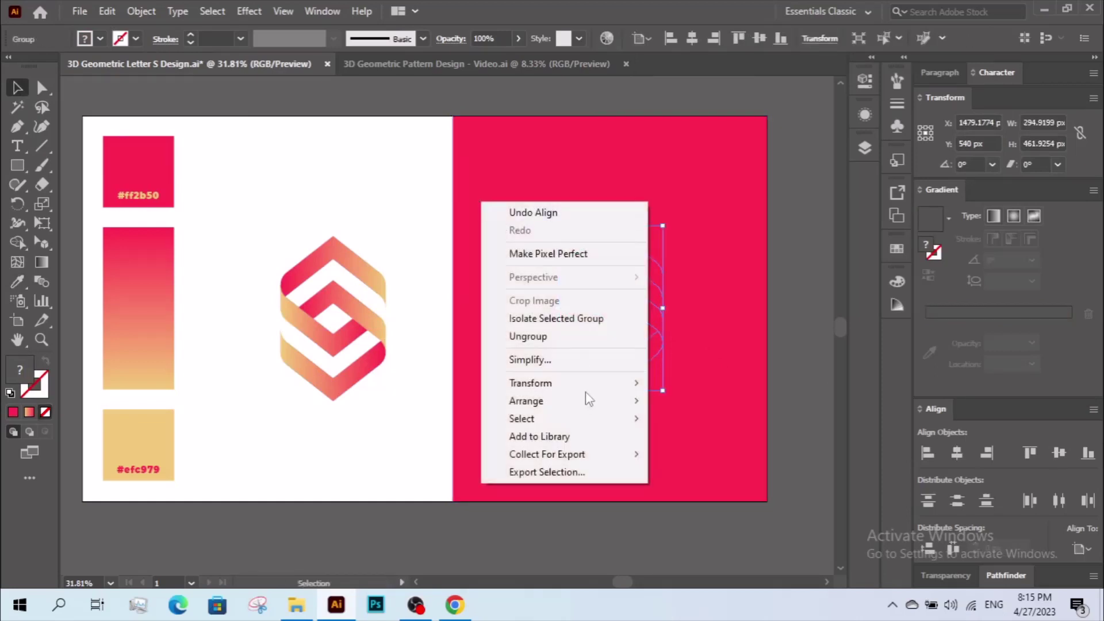
pyautogui.click(685, 401)
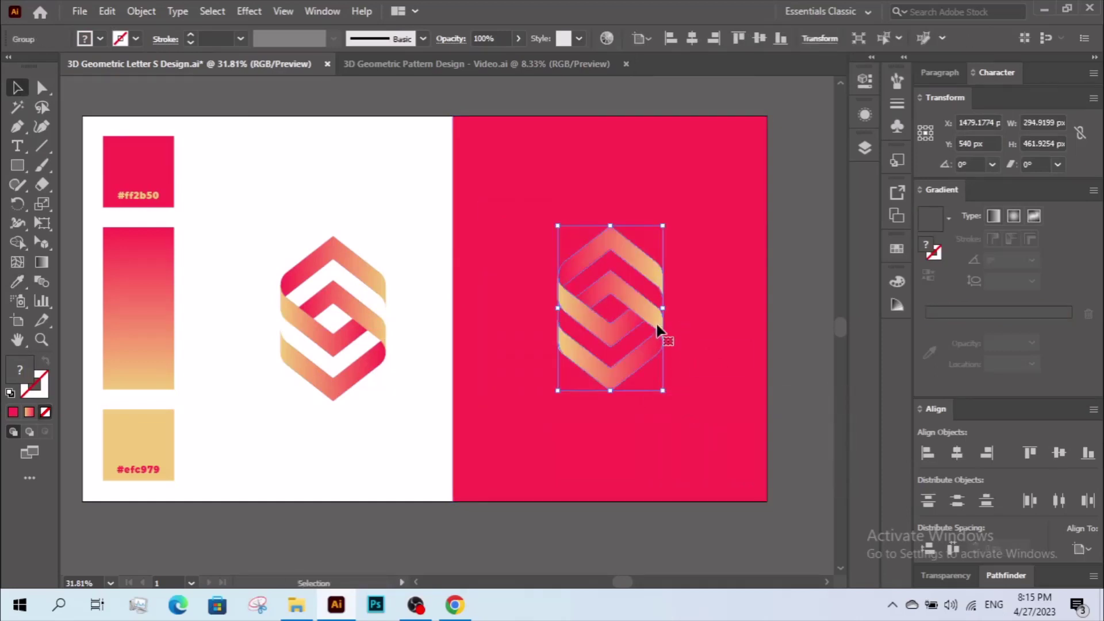
pyautogui.doubleClick(645, 304)
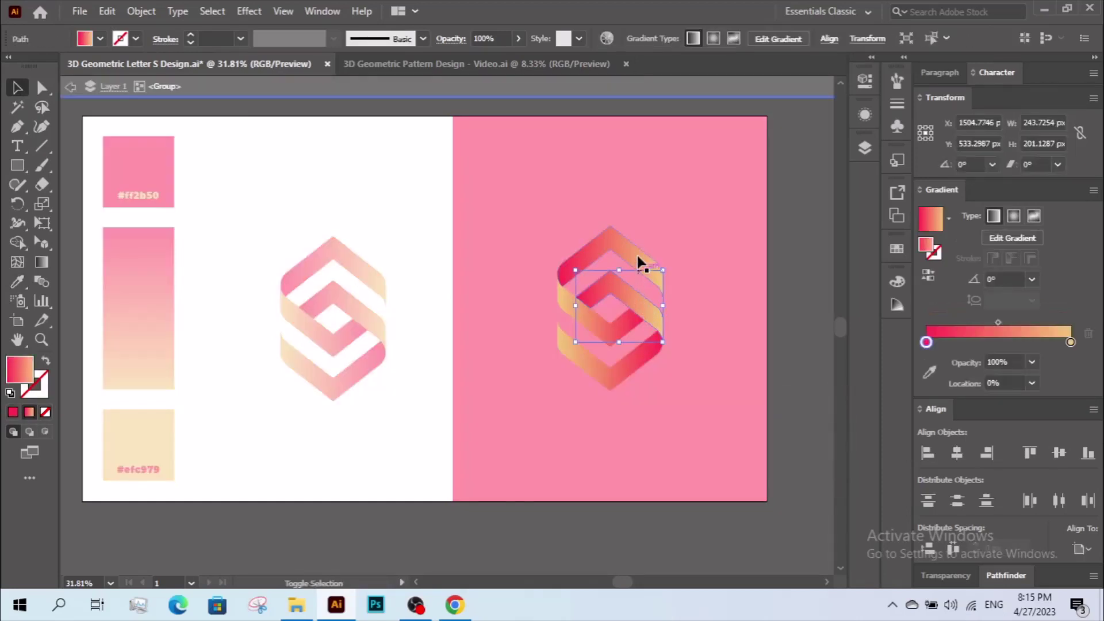
# - Give the chevrons a pink-to-white gradient with its midpoint at 60%
pyautogui.keyDown('shift'); pyautogui.click(642, 264); pyautogui.keyUp('shift')
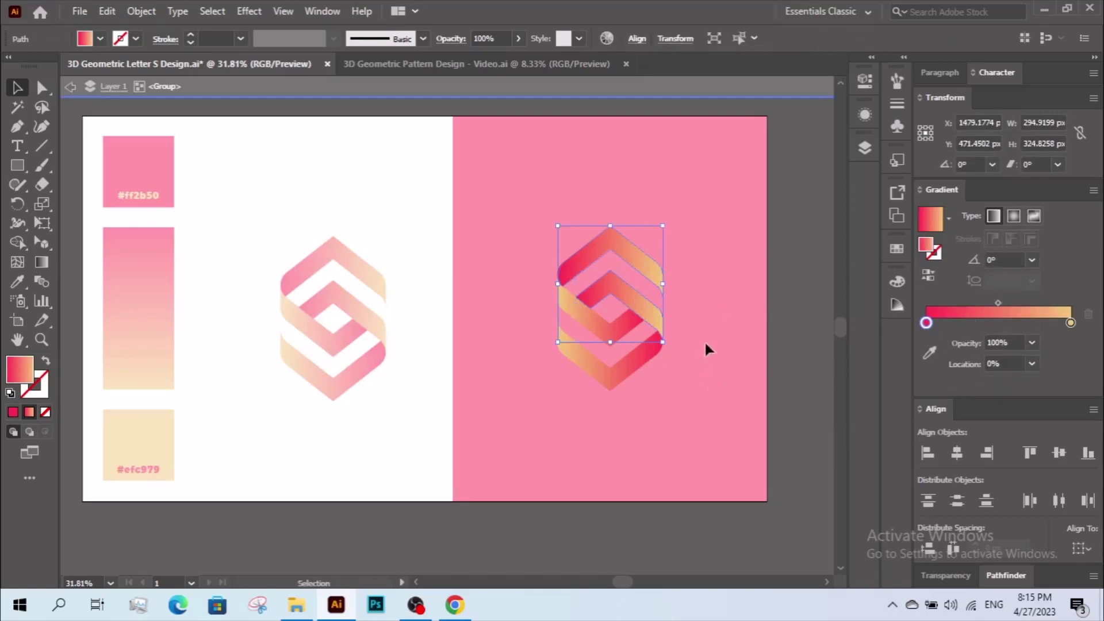
pyautogui.click(1033, 364)
pyautogui.click(927, 323)
pyautogui.click(1071, 322)
pyautogui.doubleClick(1071, 323)
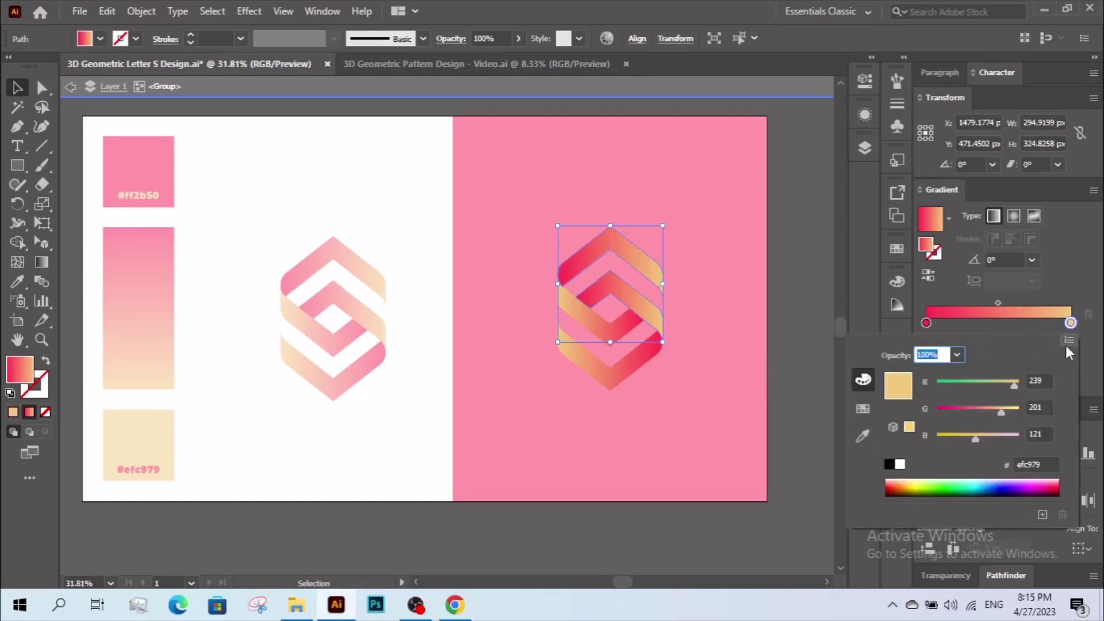
pyautogui.click(901, 465)
pyautogui.click(1001, 304)
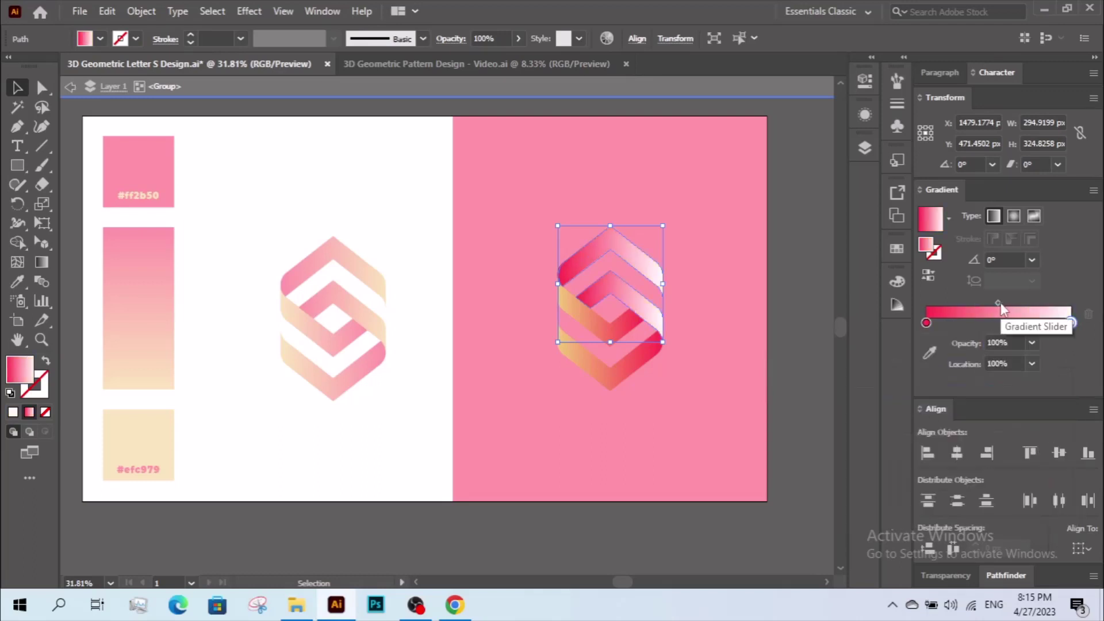
pyautogui.moveTo(998, 303); pyautogui.dragTo(1005, 302)
pyautogui.click(1032, 364)
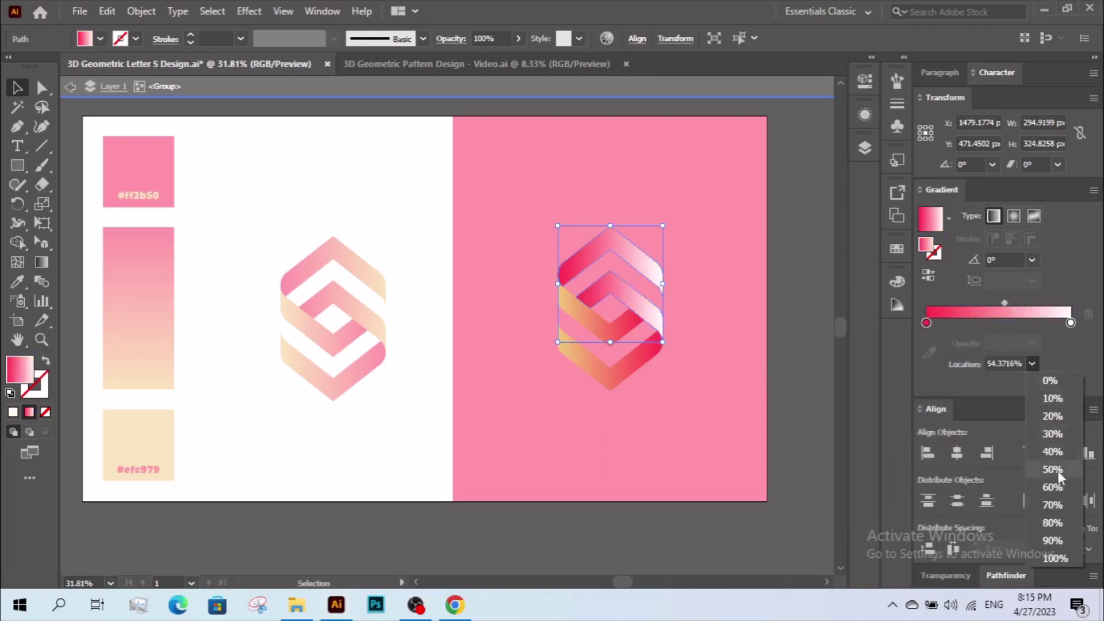
pyautogui.click(1061, 491)
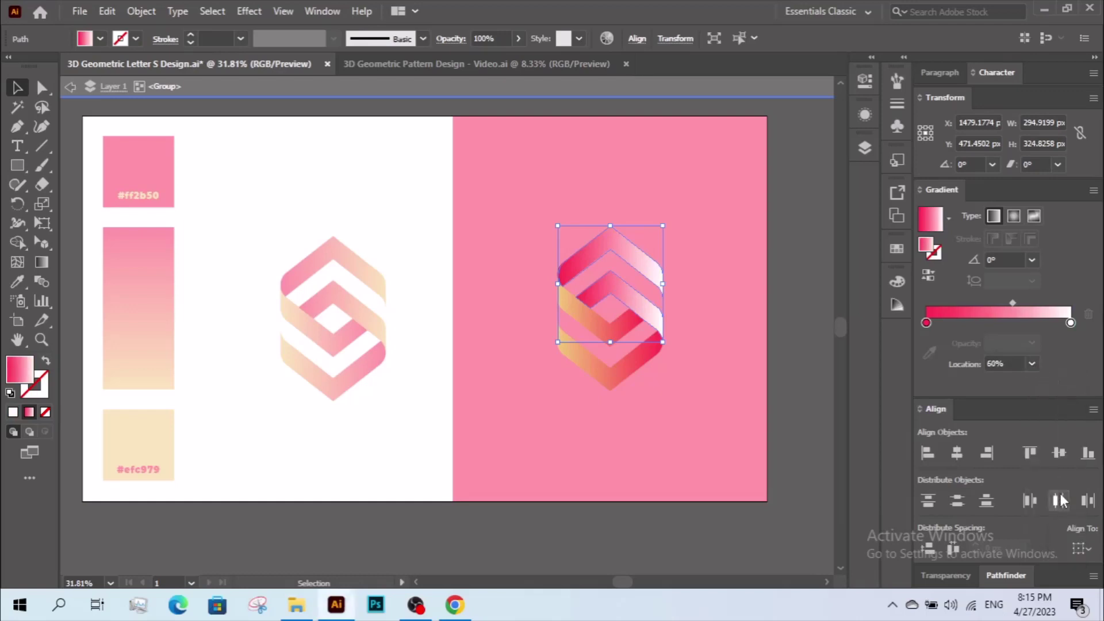
# - Copy the pink-to-white gradient onto the S's lower band and reverse it
pyautogui.click(781, 367)
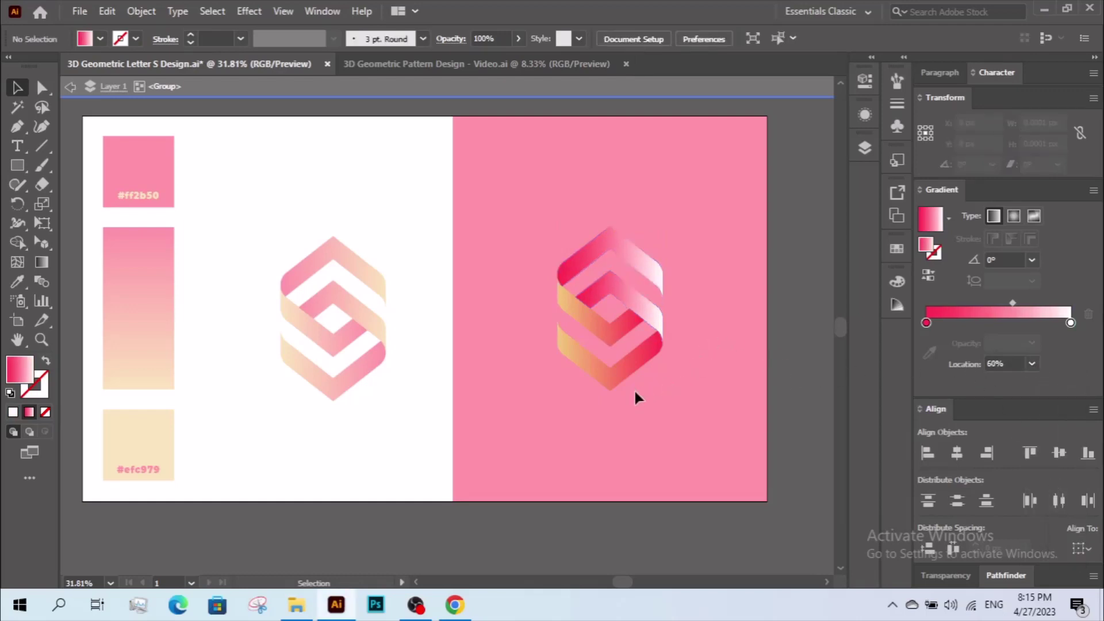
pyautogui.click(597, 340)
pyautogui.click(18, 283)
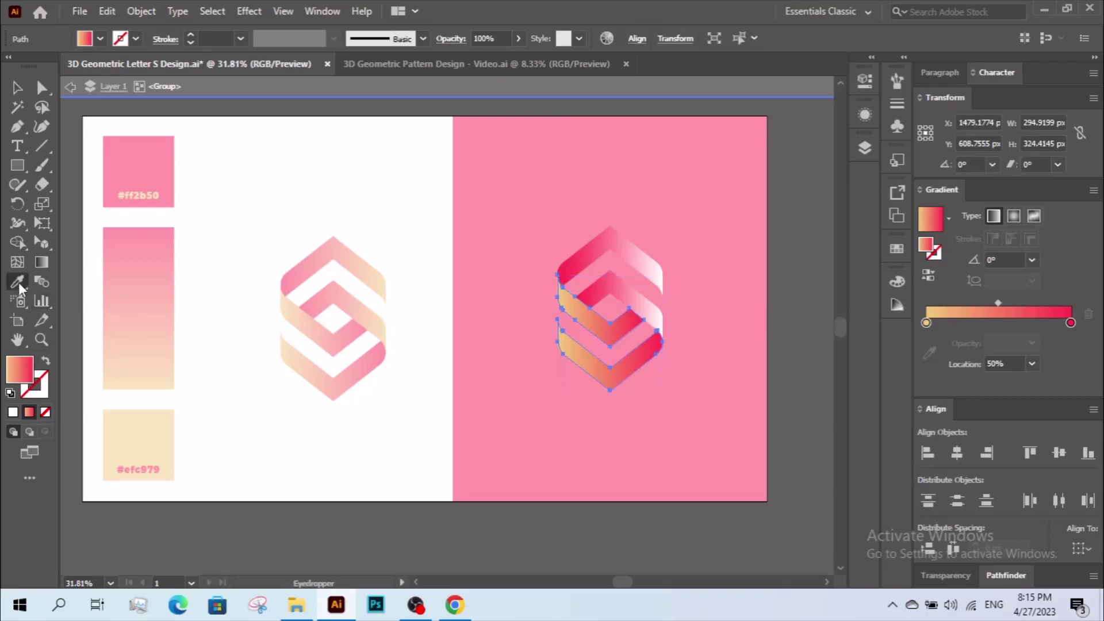
pyautogui.click(638, 263)
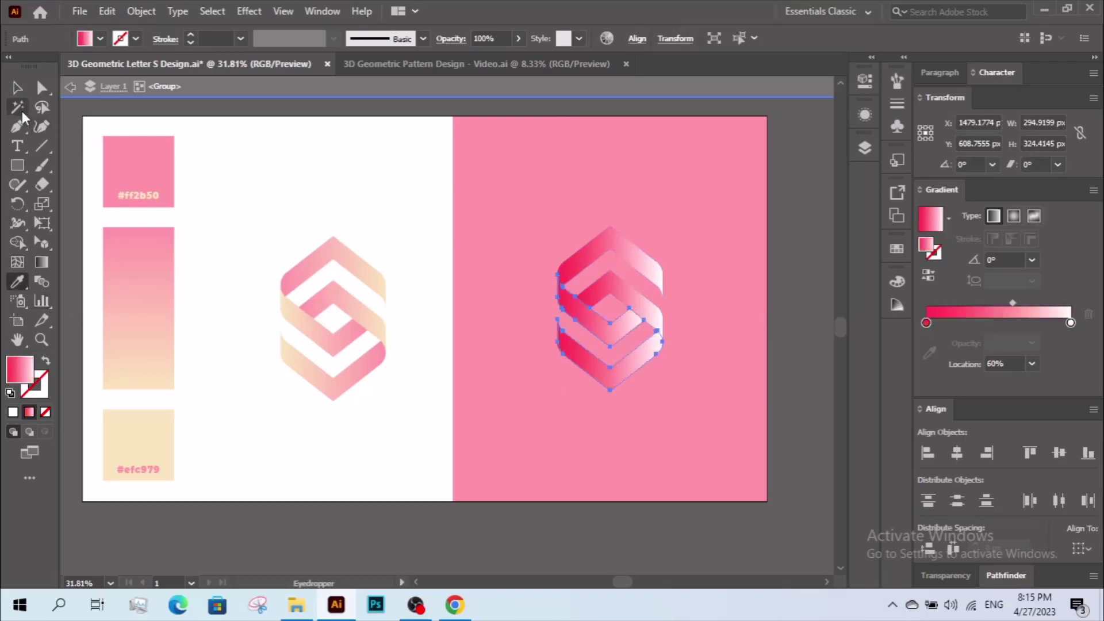
pyautogui.click(17, 89)
pyautogui.click(928, 281)
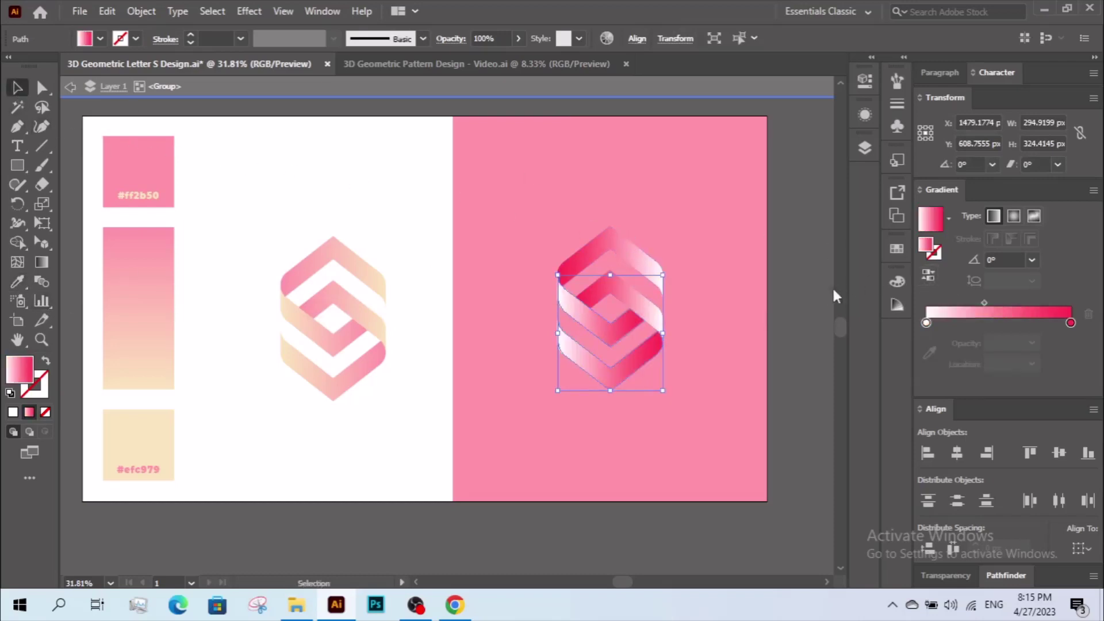
pyautogui.click(792, 343)
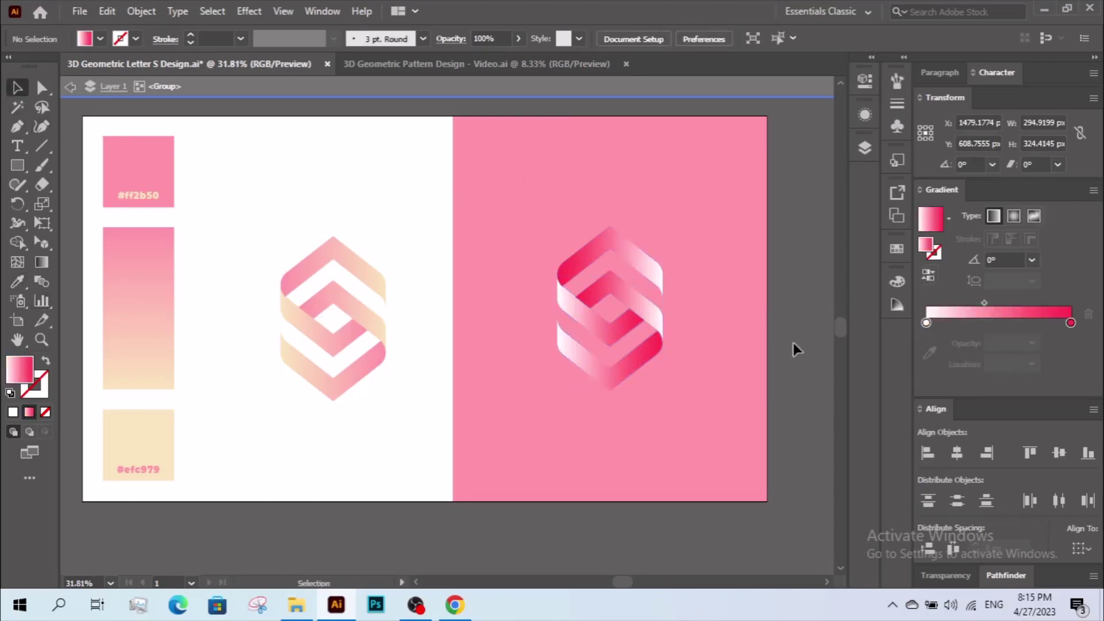
# - Exit isolation mode on the S group and pan left to view both logo versions
pyautogui.doubleClick(754, 314)
pyautogui.hscroll(-1, 754, 234)
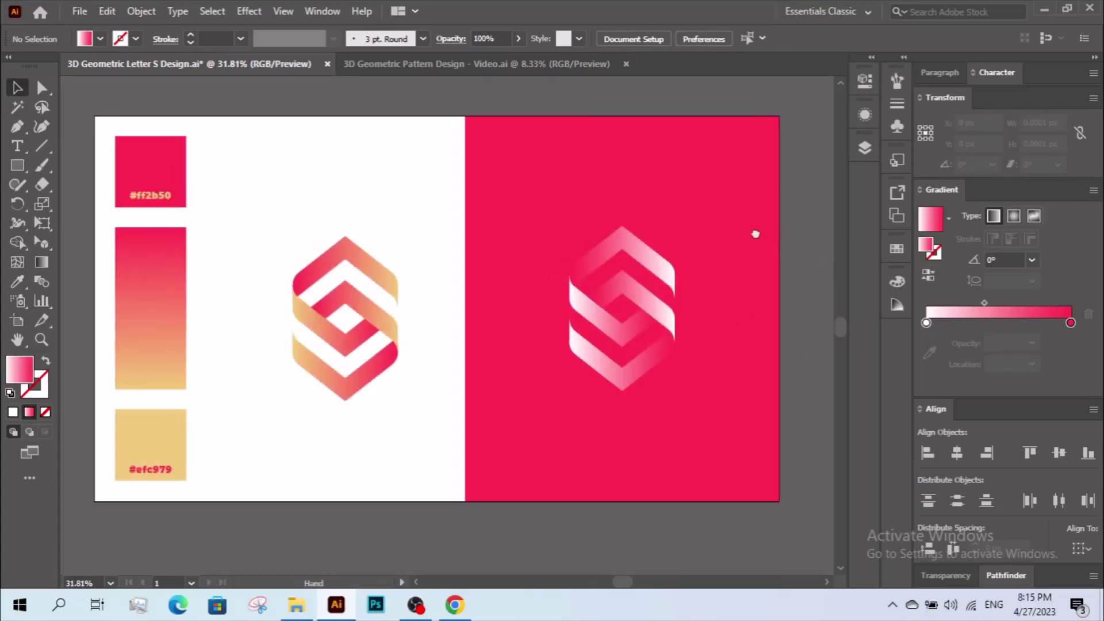
pyautogui.hscroll(-1, 810, 248)
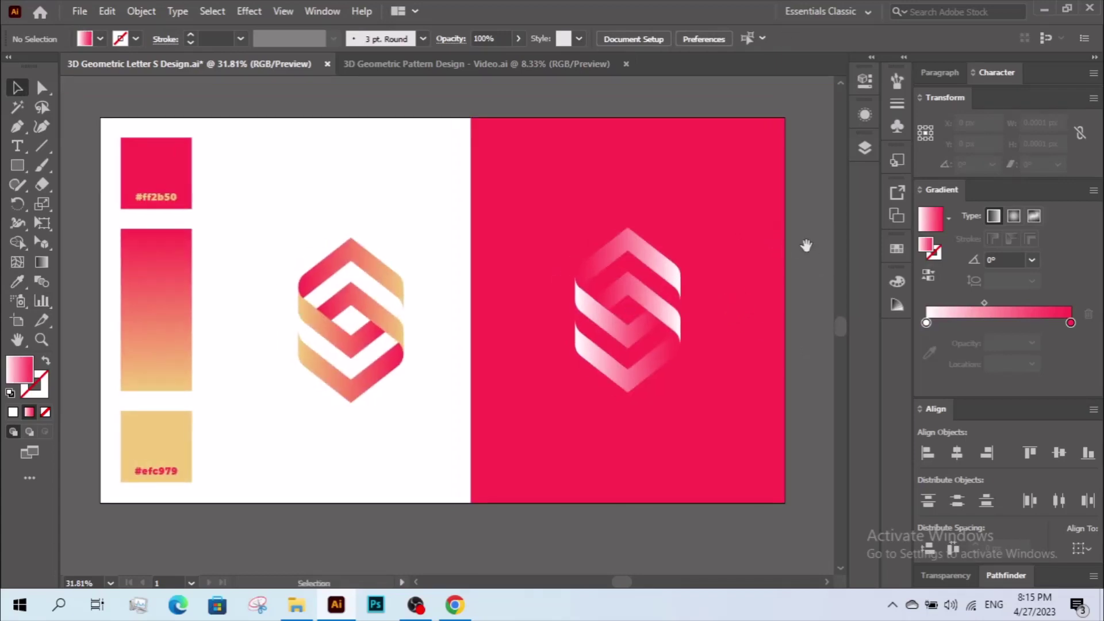